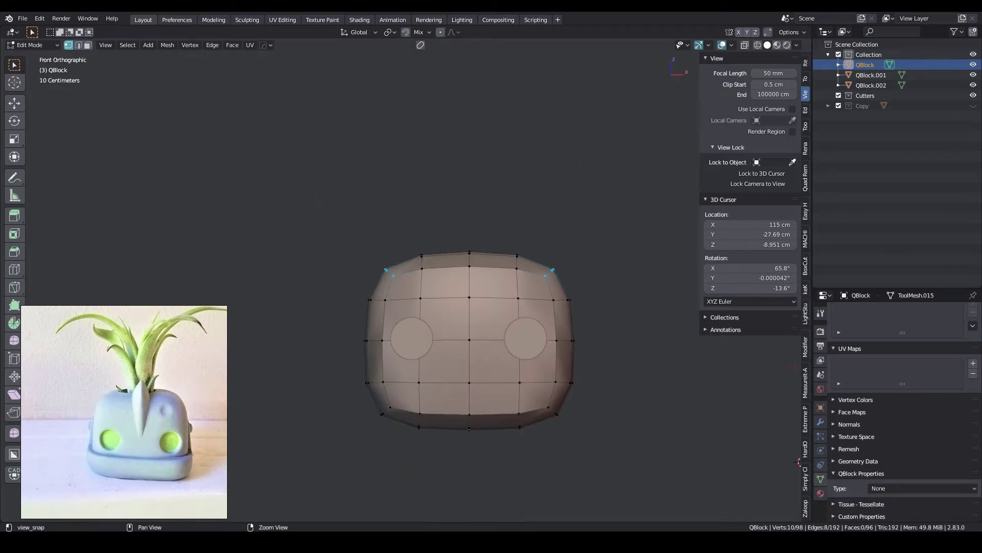
- Separate the head's lower faces into a new QBlock.004 piece
alt+middle_drag(492, 307, 491, 307)
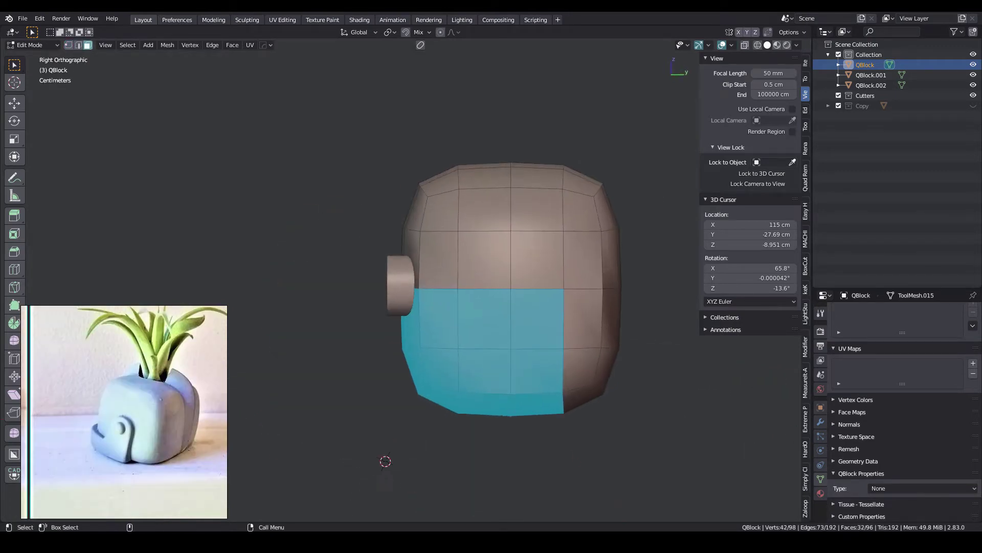
key(p)
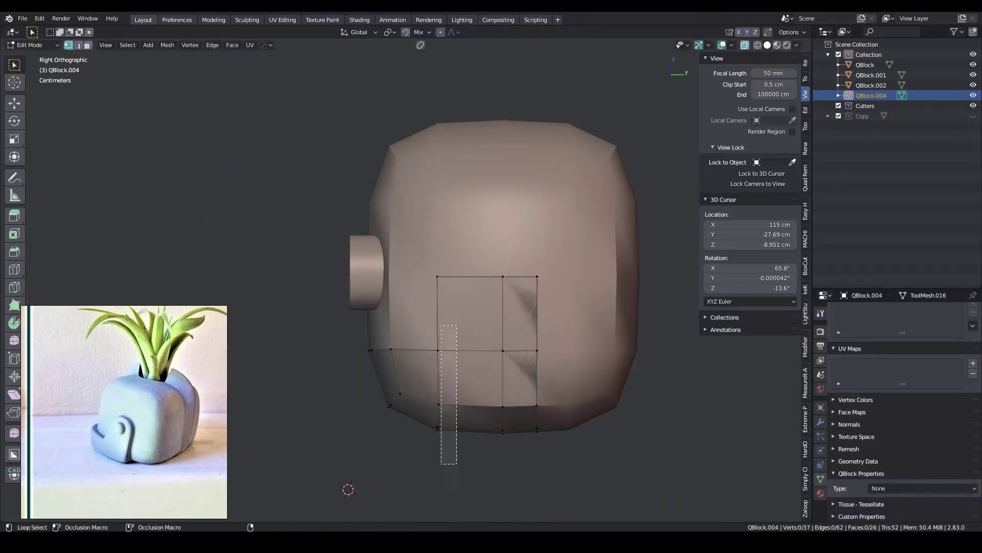
click(426, 293)
key(Tab)
middle_drag(426, 293, 502, 353)
- Thicken QBlock.004 with a -2 cm HardOps Solidify and check it in local view
key(q)
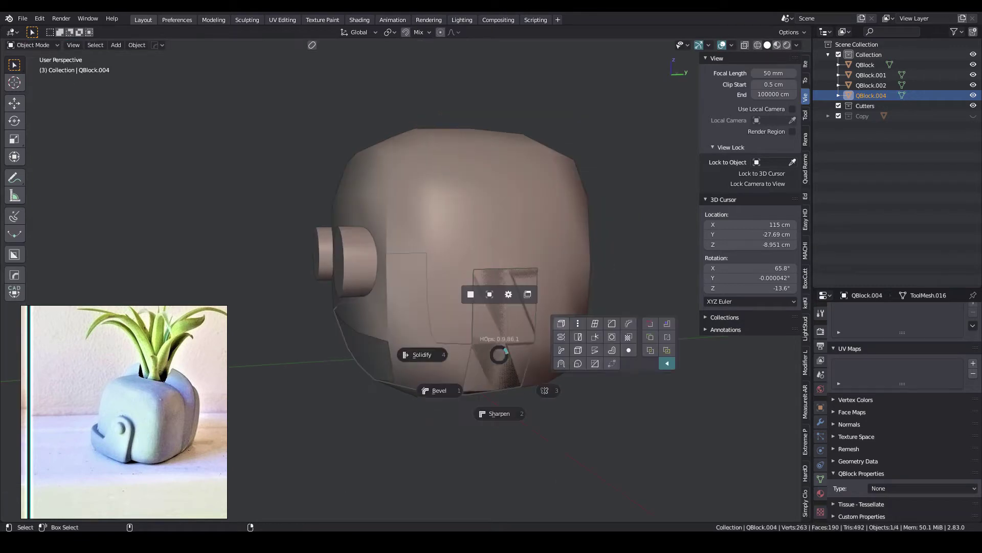
click(443, 378)
key(slash)
key(Tab)
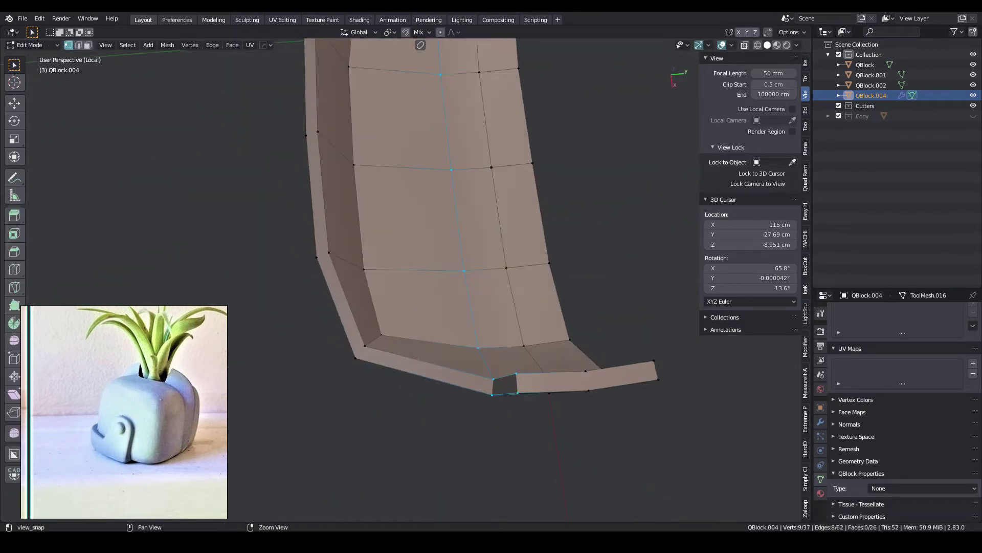
key(slash)
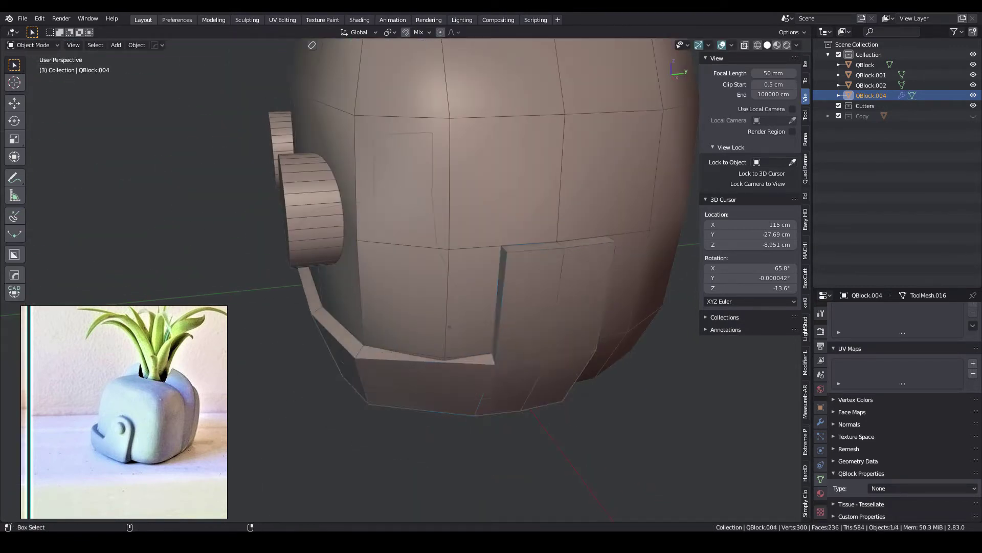
key(Tab)
middle_drag(449, 340, 460, 307)
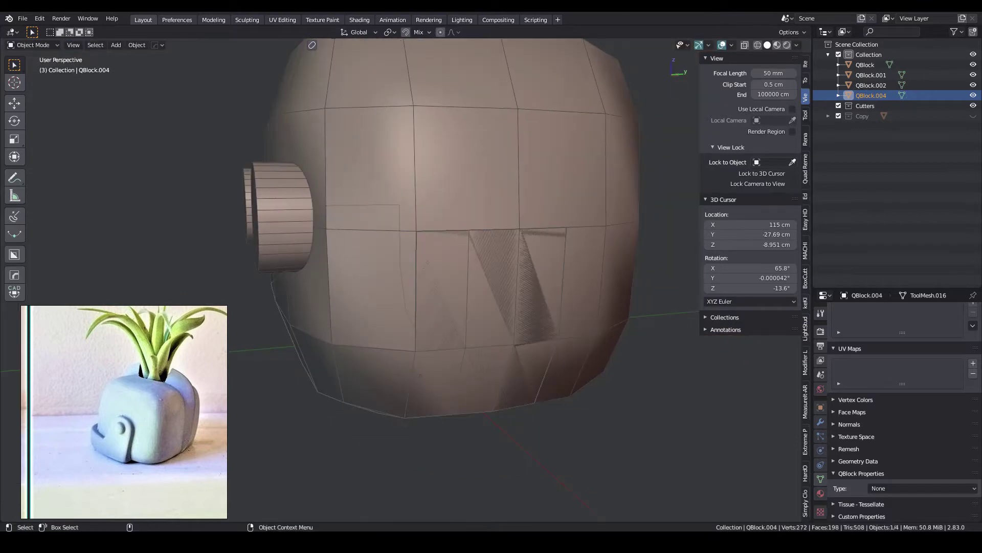
- Smooth QBlock.004 with Subdivision and scale its top vertices
key(3)
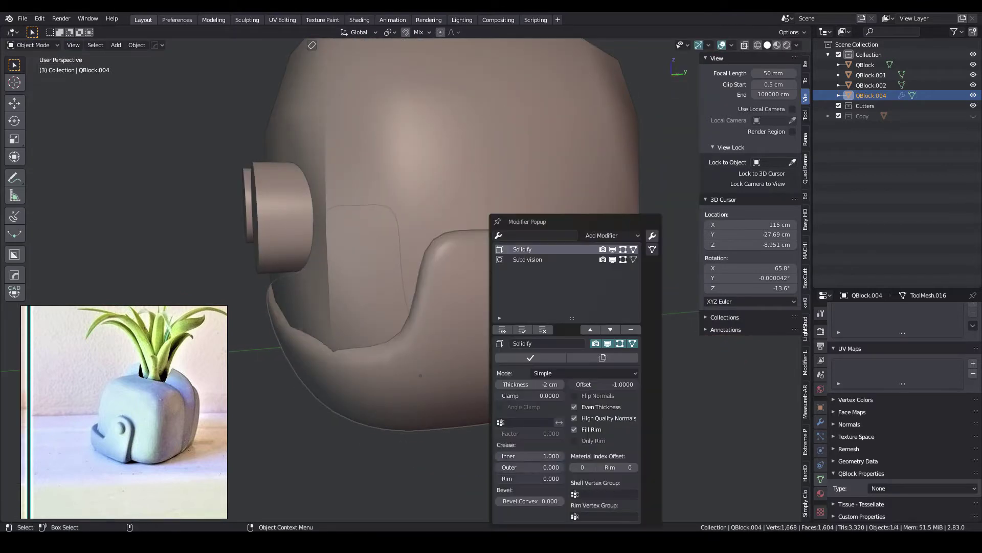
mouse_move(460, 256)
middle_down()
mouse_move(491, 245)
mouse_move(420, 255)
mouse_move(430, 256)
middle_up()
key(Tab)
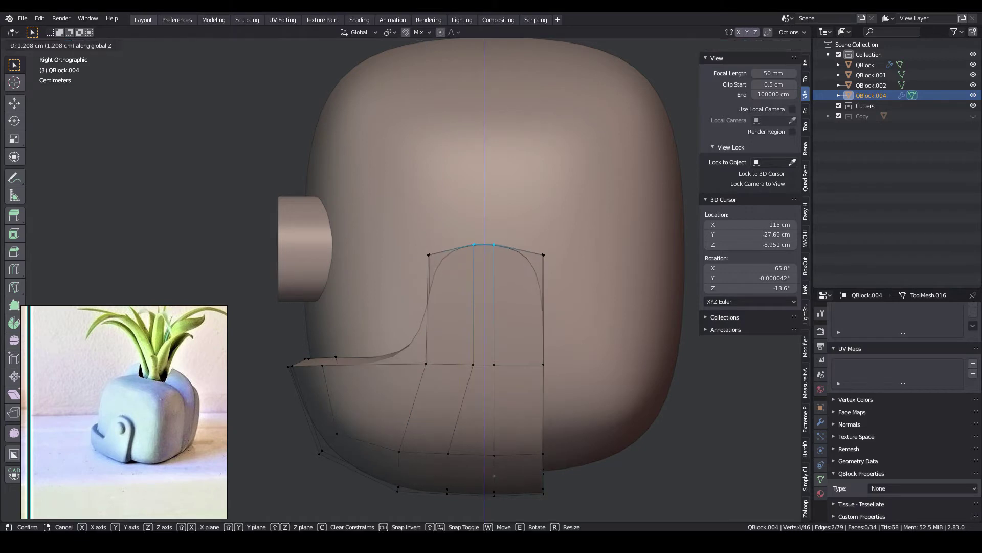
click(434, 242)
key(Tab)
mouse_move(434, 242)
middle_down()
mouse_move(461, 245)
mouse_move(440, 246)
middle_up()
- Shear the shell's upper part around a 3D cursor at its bottom corner
key(Tab)
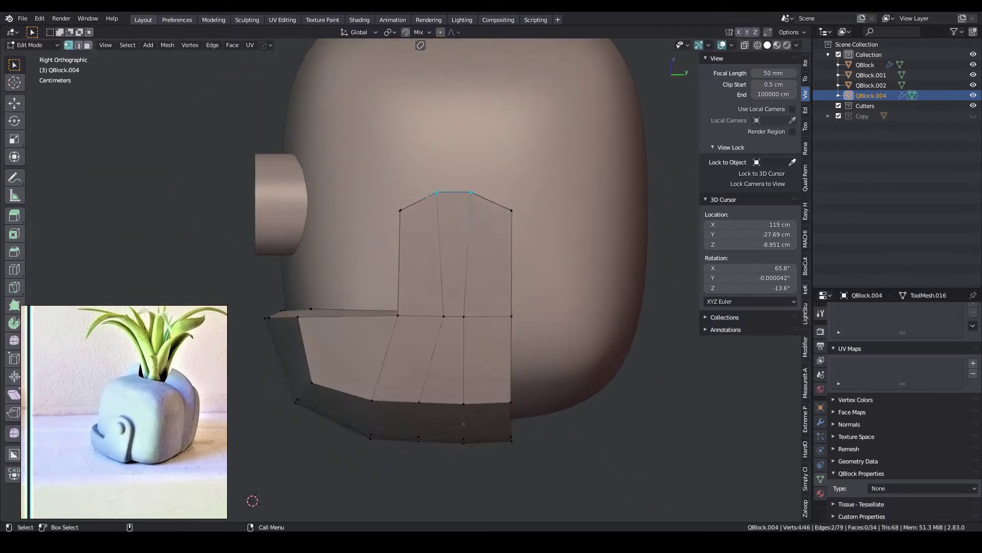
scroll(445, 286, down, 3)
shift+right_click(485, 452)
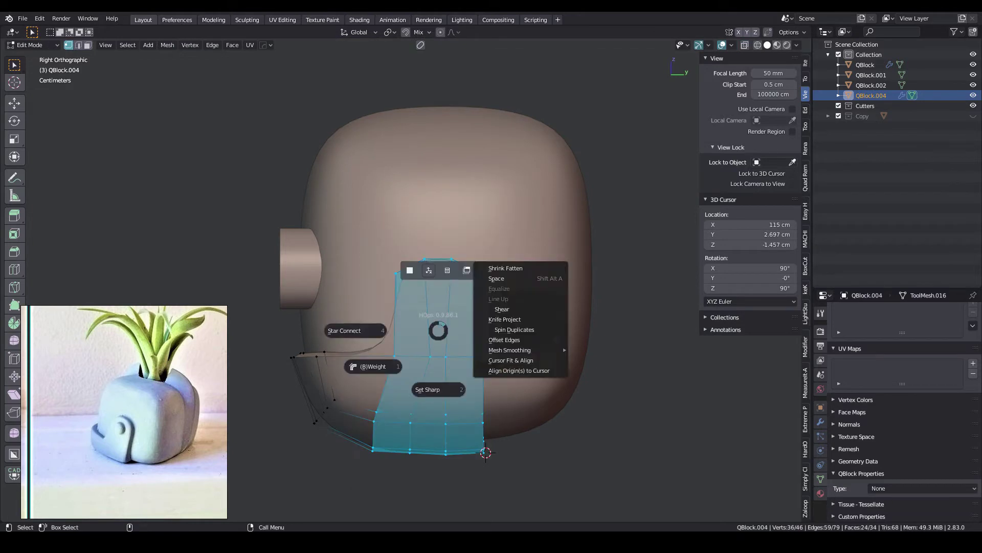
key(ctrl+shift+alt+s)
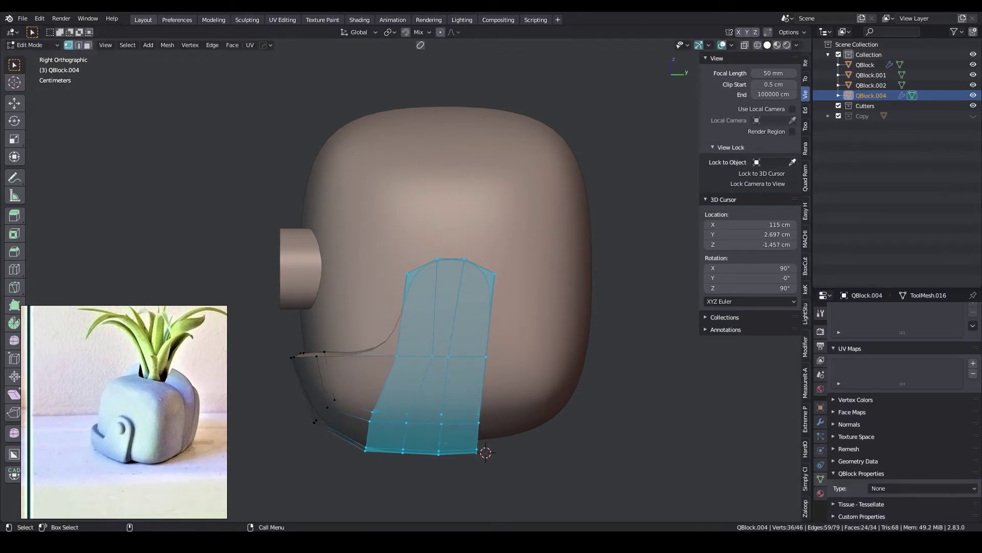
mouse_move(440, 307)
middle_down()
mouse_move(460, 317)
mouse_move(421, 349)
middle_up()
scroll(440, 307, up, 2)
- Add a supporting edge loop across the shell's flap
key(ctrl+r)
click(422, 349)
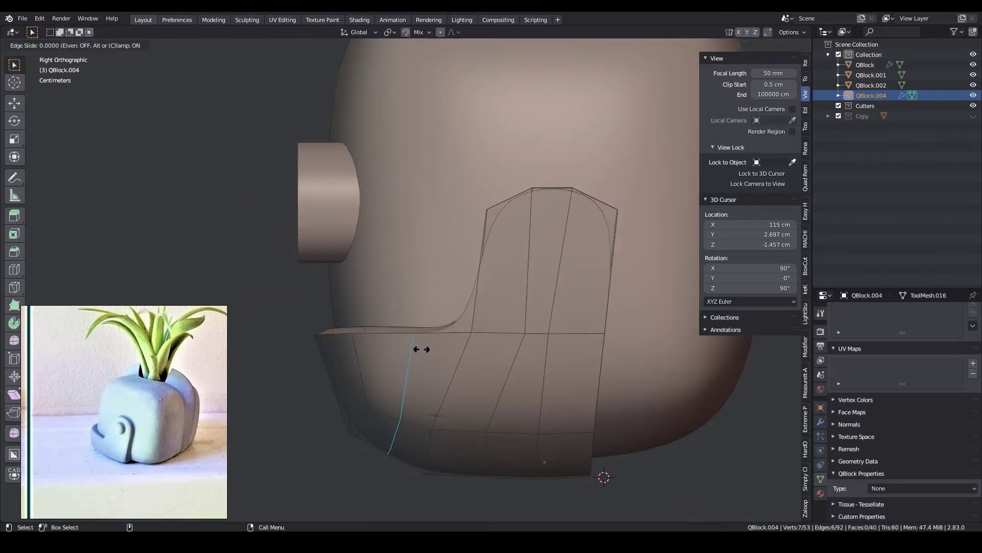
key(Tab)
scroll(440, 286, down, 4)
mouse_move(440, 287)
middle_down()
mouse_move(471, 296)
mouse_move(440, 287)
mouse_move(399, 307)
middle_up()
key(Tab)
scroll(483, 435, up, 2)
- Move the flap vertices along Y and edge-slide edges into a rounded tab
key(g)
key(y)
key(2)
key(alt+a)
scroll(440, 287, down, 2)
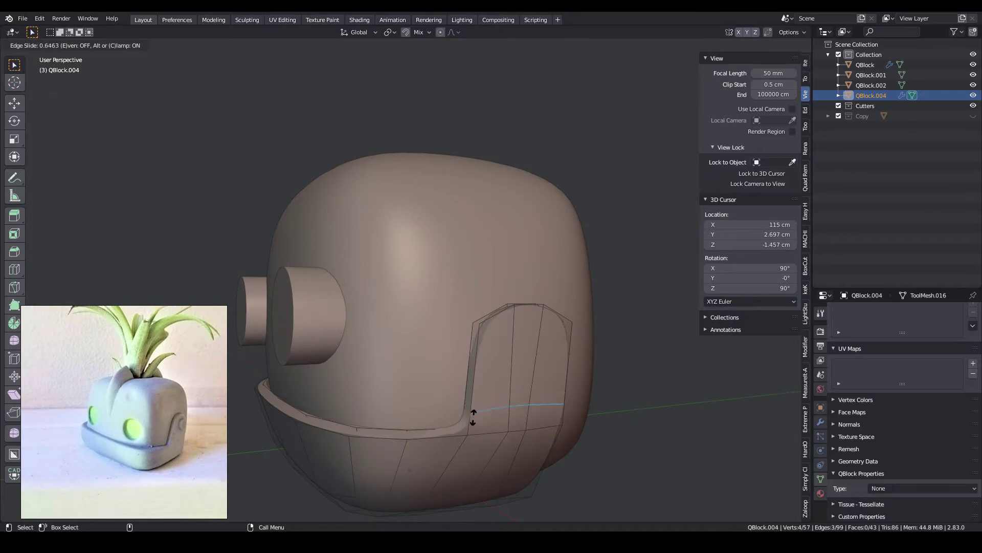
click(474, 417)
key(Tab)
middle_drag(473, 417, 582, 347)
- Add a HardOps Bevel with 3 segments and 30° angle to QBlock.004
key(q)
click(500, 406)
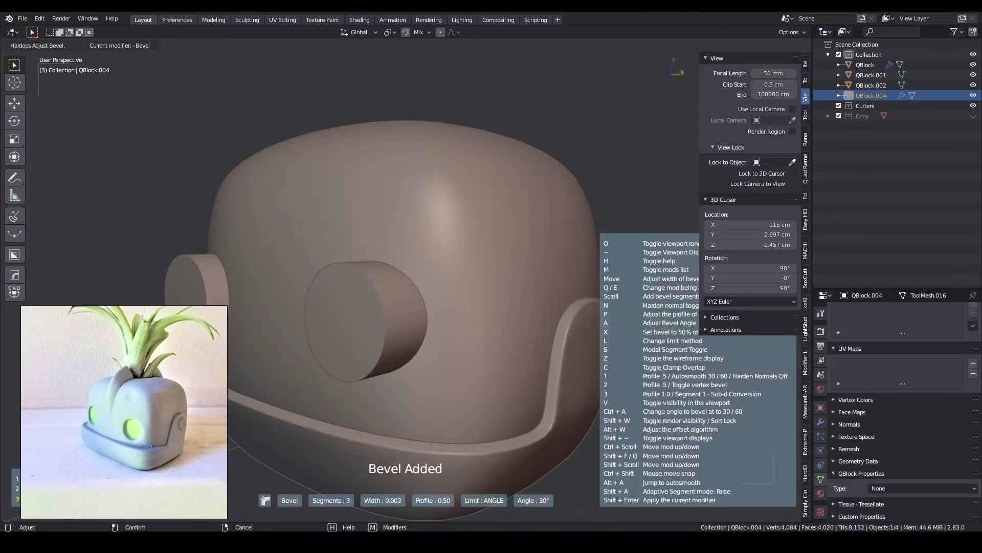
key(Return)
scroll(389, 286, up, 3)
middle_drag(389, 286, 358, 276)
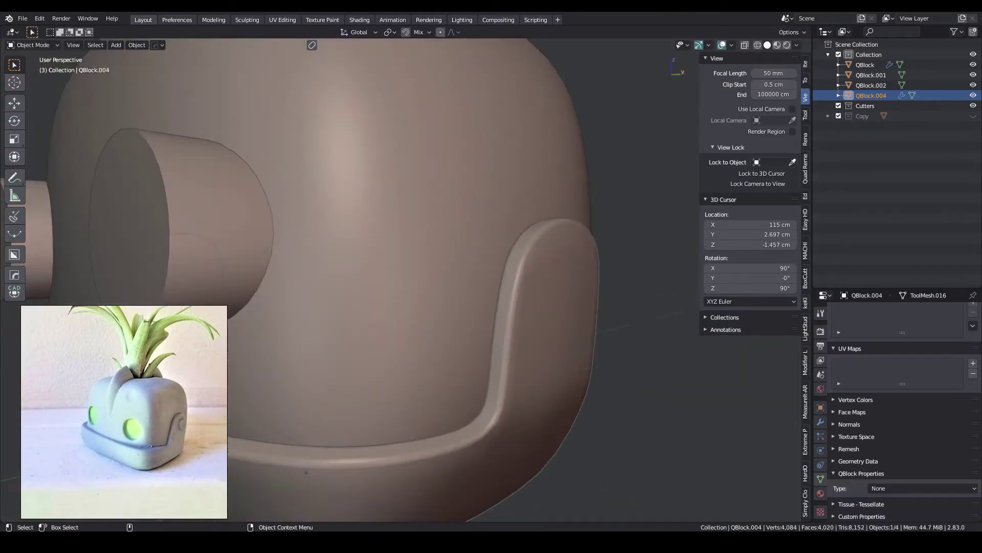
key(ctrl+grave)
click(669, 235)
- Resize and reposition QBlock.004 using the front and right views
key(Escape)
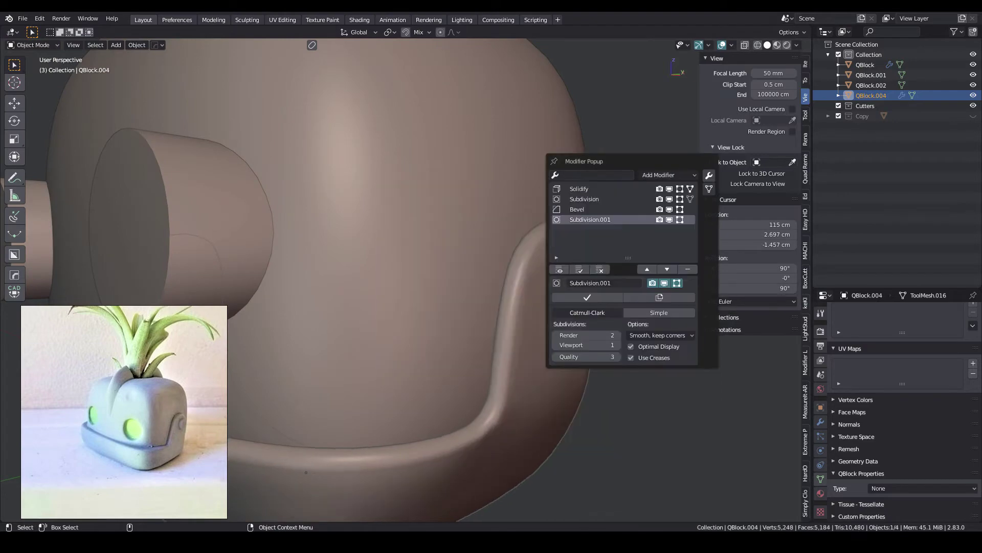
key(alt+a)
scroll(359, 307, down, 4)
alt+middle_drag(358, 307, 389, 287)
key(ctrl+grave)
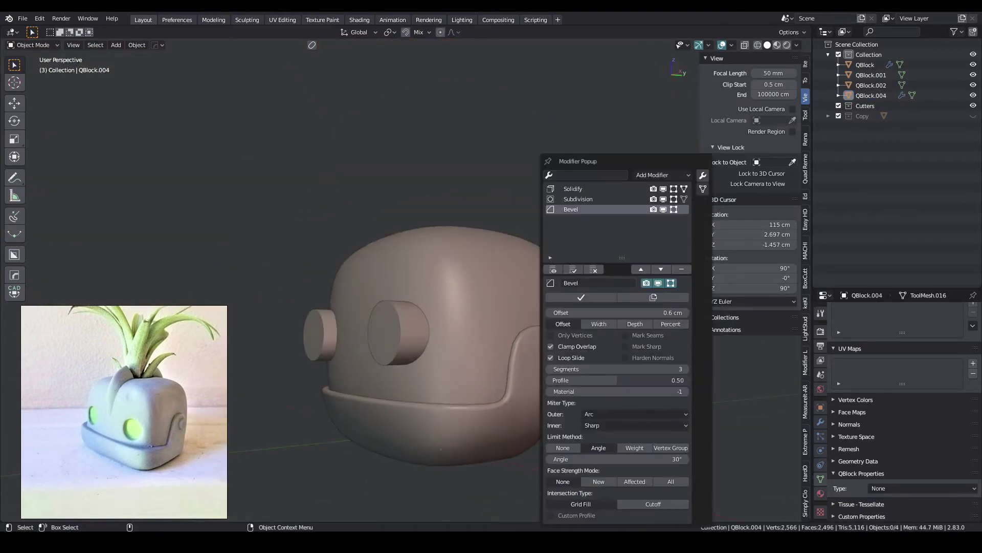
click(512, 404)
key(s)
key(Escape)
key(KP_1)
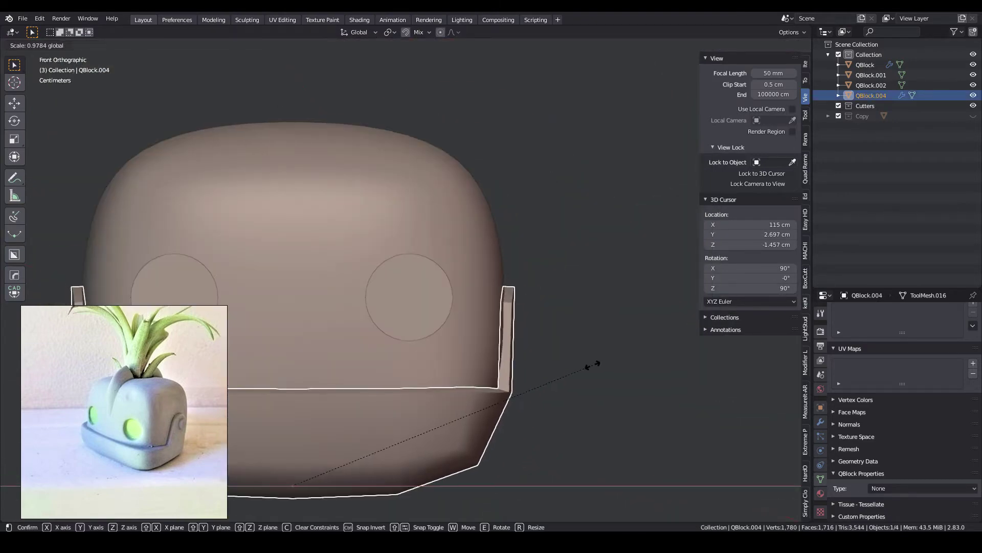
click(592, 364)
key(KP_3)
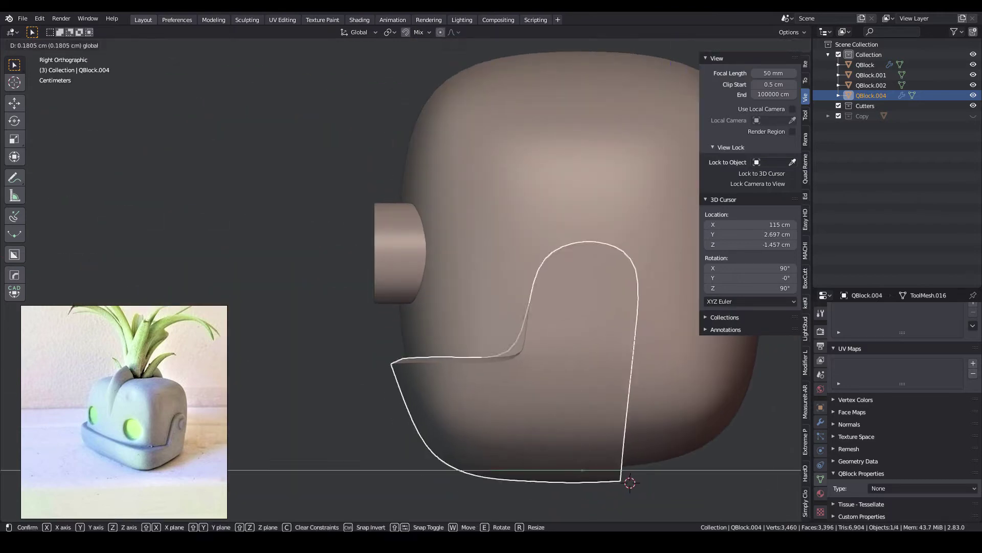
key(Return)
- Inspect the side tab's rim from below and from the front
key(Tab)
mouse_move(460, 255)
middle_down()
mouse_move(512, 215)
mouse_move(501, 245)
middle_up()
scroll(460, 307, up, 3)
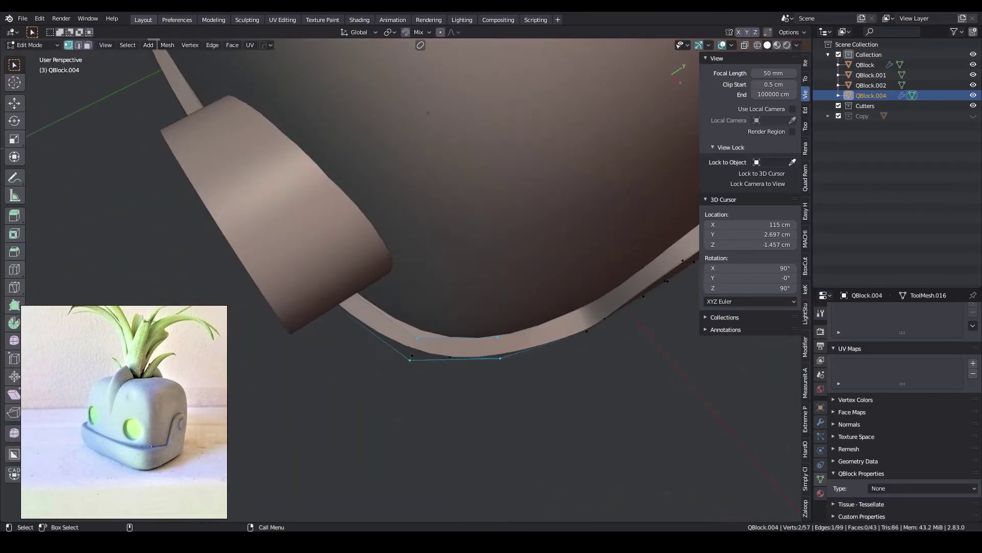
key(Tab)
scroll(358, 256, down, 5)
middle_drag(359, 256, 420, 240)
key(KP_1)
scroll(358, 256, up, 5)
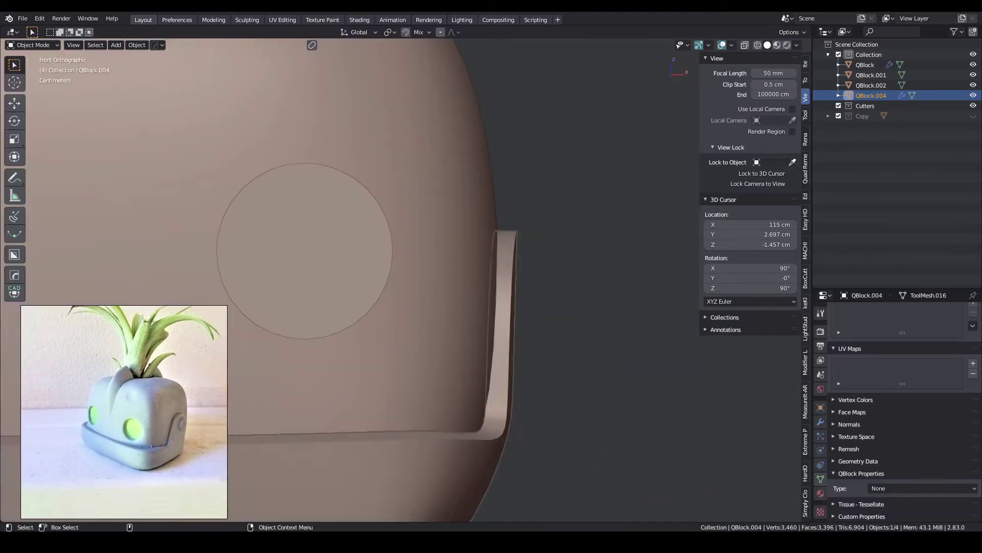
- Select the strip's top vertices and add an edge loop along it
key(Tab)
drag(453, 201, 585, 246)
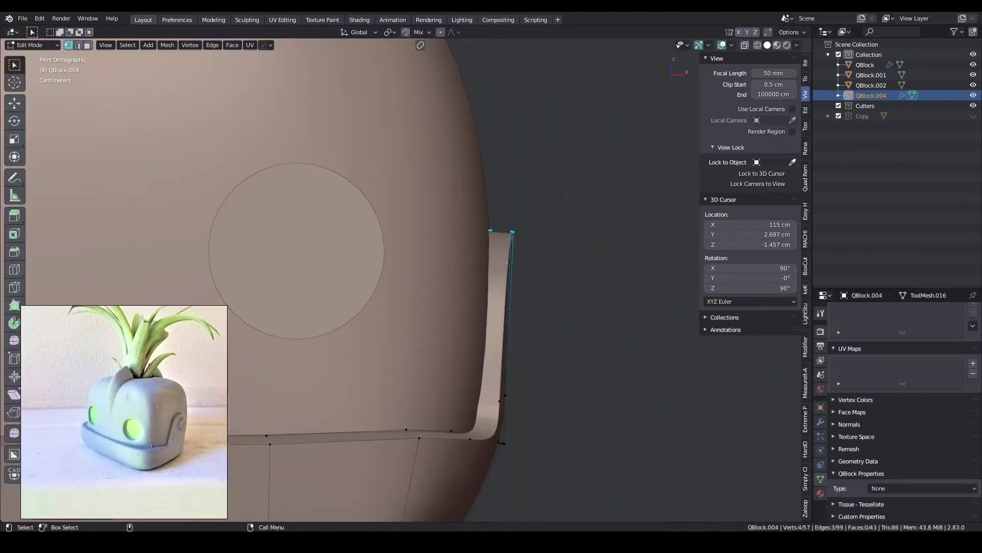
middle_drag(460, 256, 511, 231)
key(KP_1)
scroll(494, 317, up, 2)
key(ctrl+r)
click(494, 317)
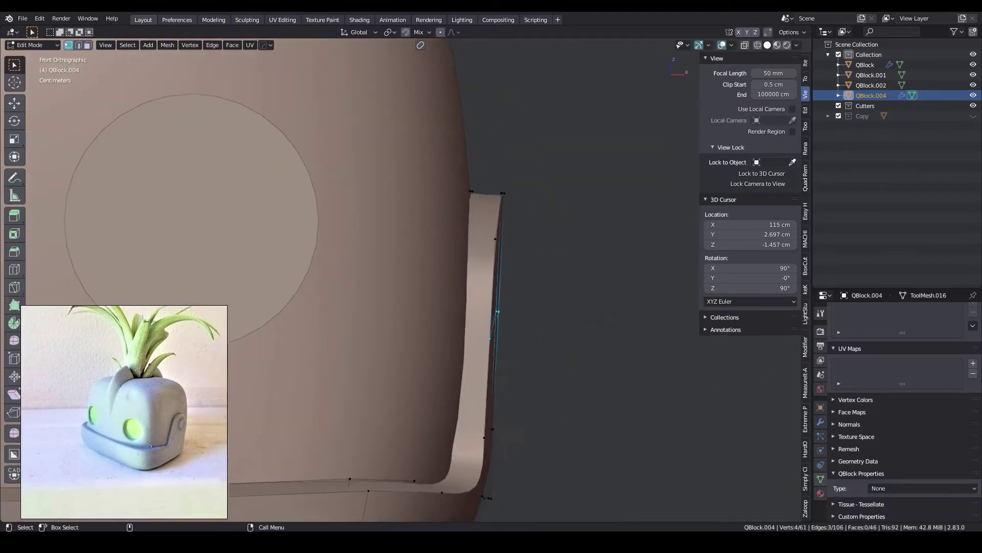
scroll(358, 256, down, 3)
middle_drag(358, 255, 389, 240)
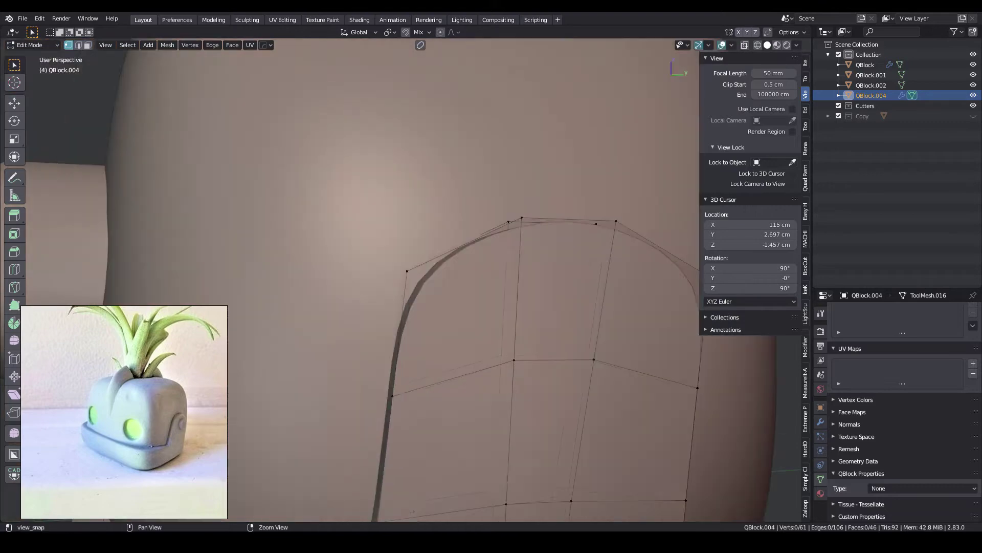
key(KP_1)
key(Tab)
scroll(358, 255, down, 3)
middle_drag(389, 307, 460, 359)
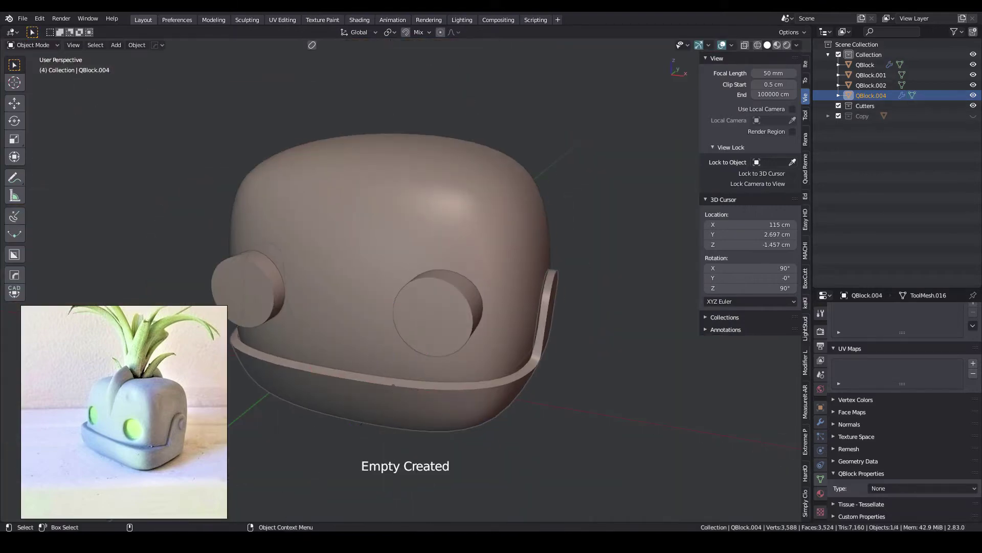
- Apply the mirror to the side ear piece and make the QBlock head active
click(314, 372)
scroll(389, 256, up, 5)
scroll(388, 255, down, 4)
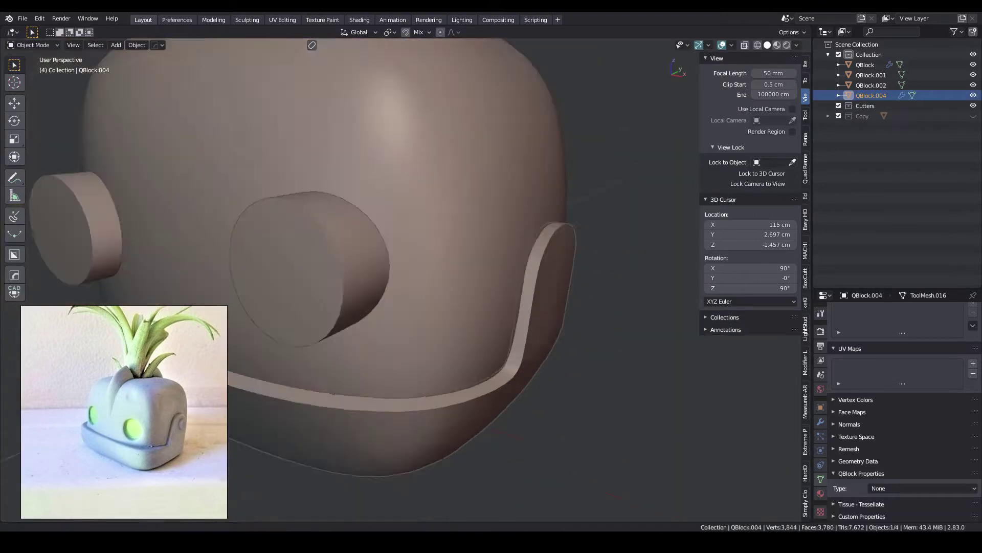
middle_drag(389, 256, 369, 246)
scroll(389, 255, down, 5)
click(866, 64)
- Knife-cut an octagonal outline into the top of the head
middle_drag(461, 333, 491, 327)
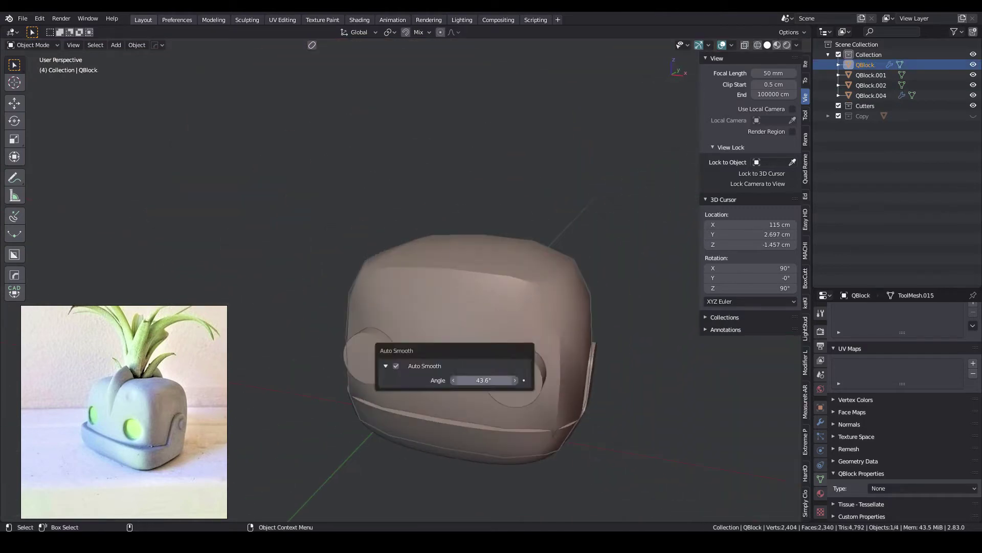
key(Tab)
key(k)
click(405, 368)
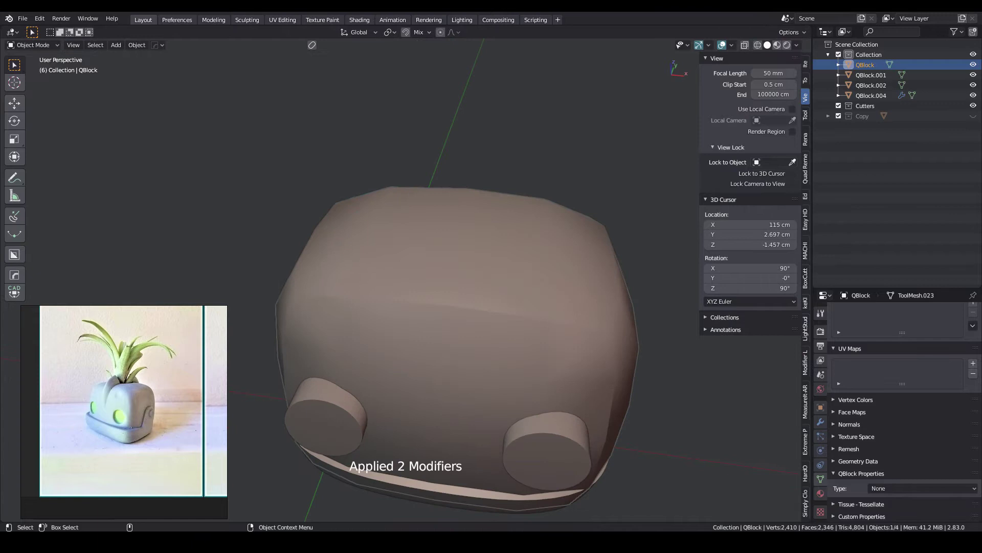
key(Tab)
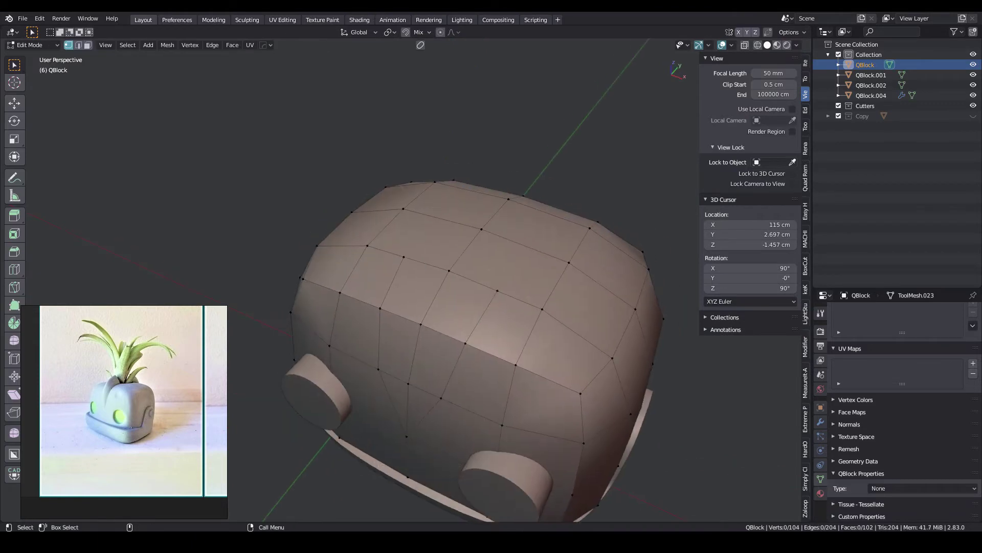
mouse_move(460, 307)
middle_down()
mouse_move(491, 287)
mouse_move(511, 307)
middle_up()
- Scale the octagonal top face and extrude it down -14.5 cm into a hole
key(g)
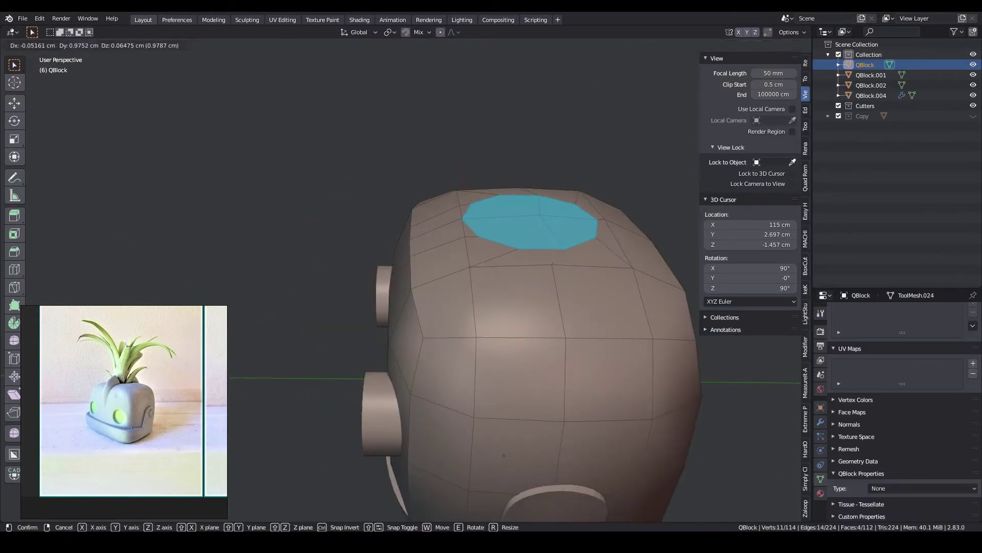
click(433, 272)
middle_drag(433, 272, 368, 225)
middle_drag(529, 206, 467, 275)
click(467, 275)
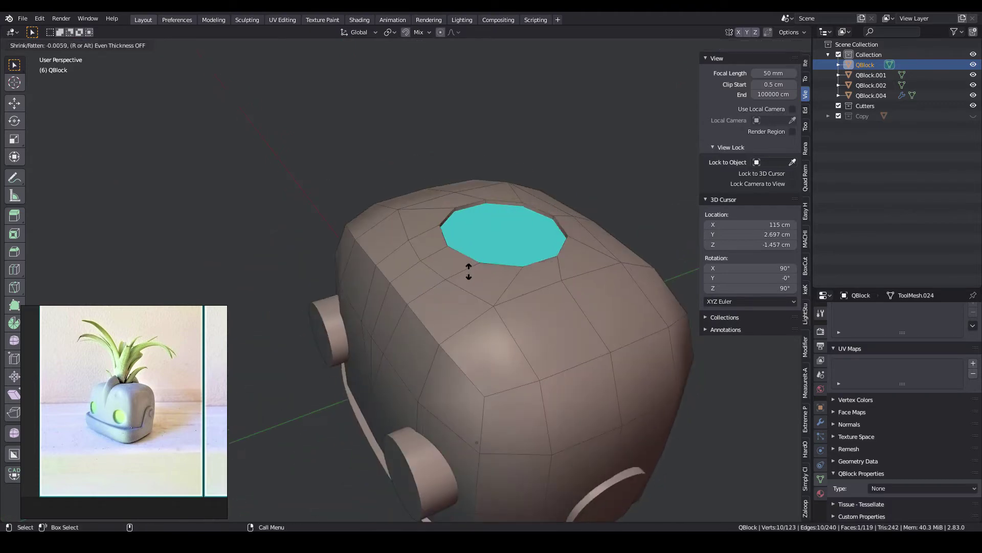
key(e)
click(477, 475)
- Extrude the faces behind the hole upward along Z into a ridge
middle_drag(477, 475, 461, 435)
click(460, 435)
key(e)
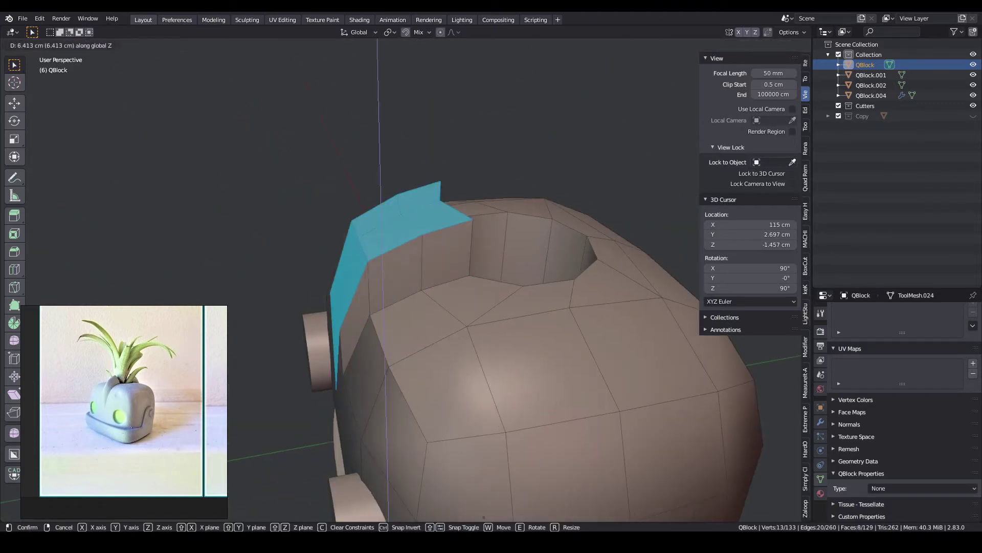
middle_drag(381, 256, 380, 274)
- In Top Orthographic, adjust the ridge and hole vertices into a tapered shape
key(1)
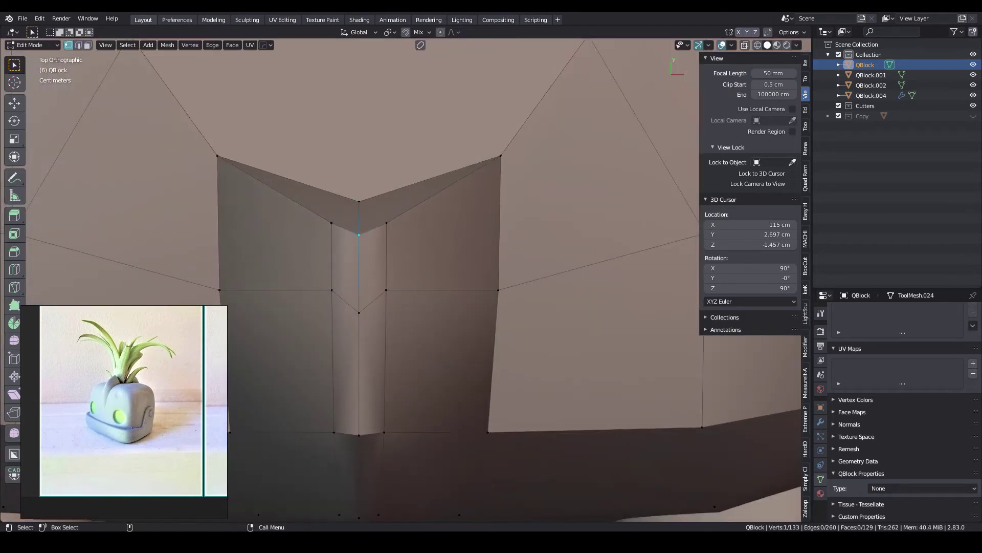
key(Escape)
key(ctrl+z)
middle_drag(381, 235, 377, 270)
key(1)
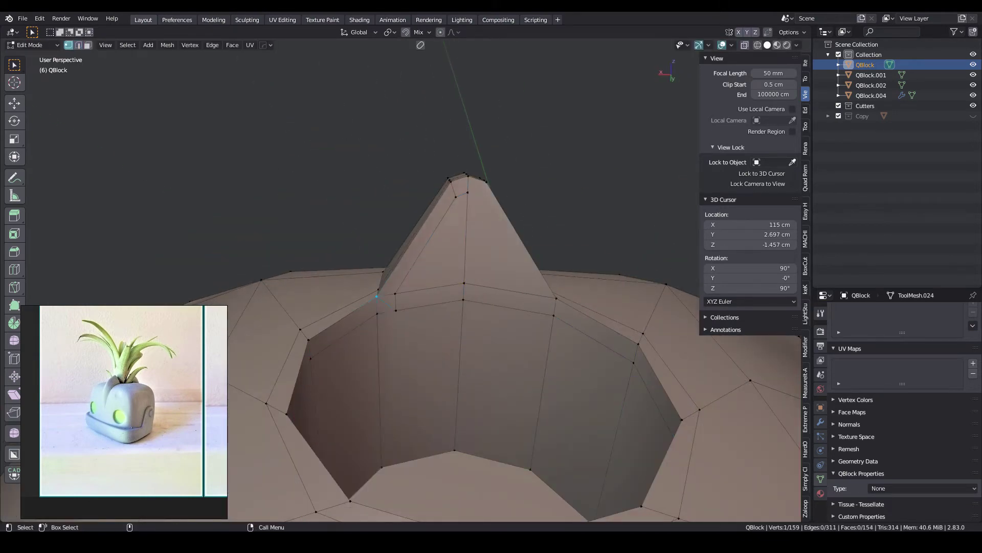
middle_drag(377, 269, 389, 256)
mouse_move(396, 291)
middle_down()
mouse_move(428, 303)
mouse_move(446, 343)
mouse_move(461, 327)
middle_up()
- Apply the mirror modifier on the head and slide an edge along the peak
key(Tab)
key(alt+x)
right_click(428, 303)
key(Tab)
key(g)
key(g)
click(451, 356)
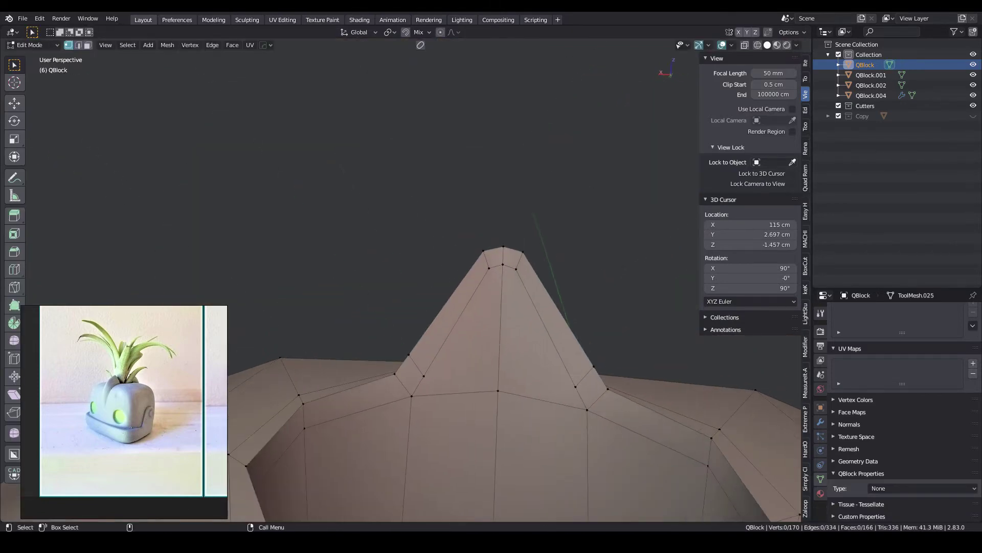
alt+click(478, 340)
key(Tab)
- Select the edges along the ridge in edge mode
middle_drag(460, 421, 440, 369)
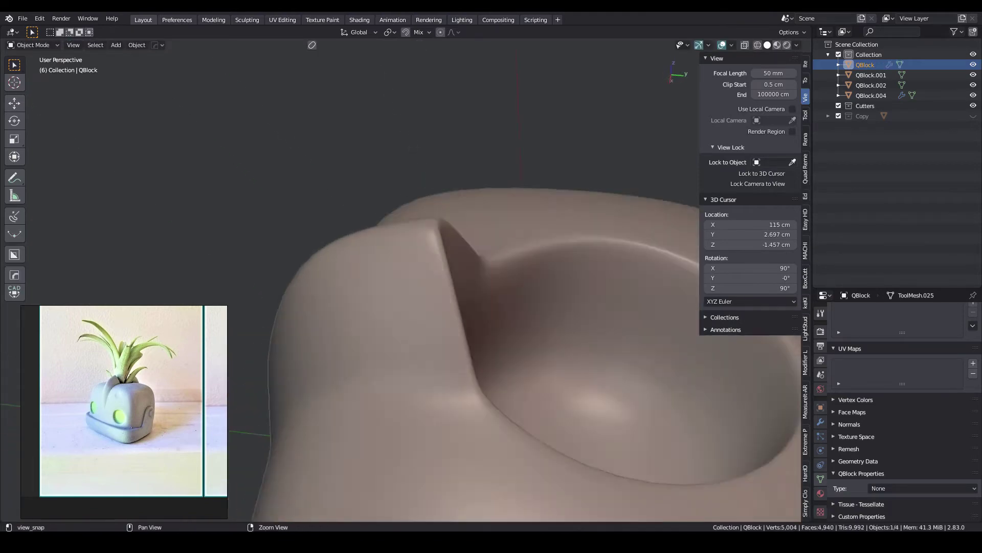
key(Tab)
click(431, 307)
middle_drag(432, 307, 420, 246)
key(b)
drag(386, 237, 457, 252)
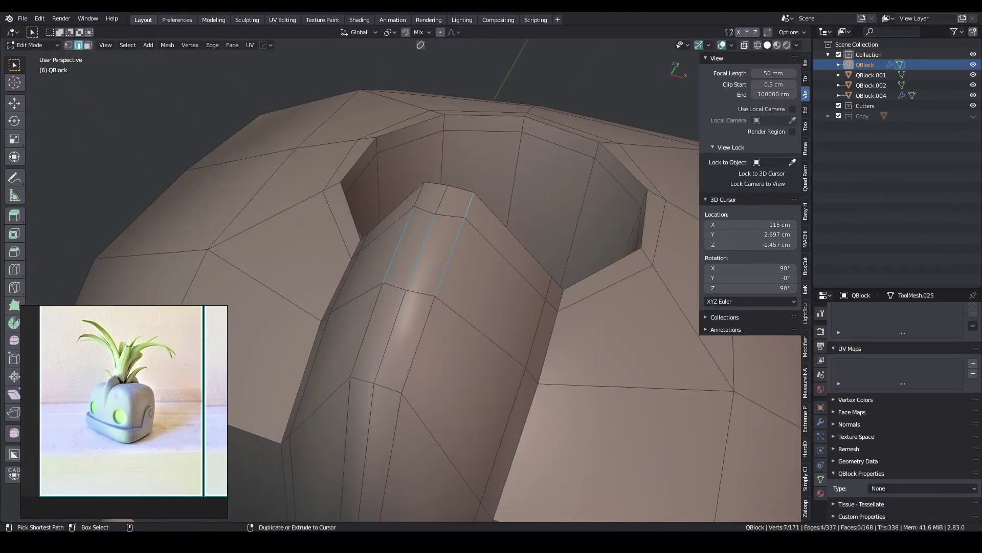
- Fill the planting hole with a new face
middle_drag(409, 287, 389, 266)
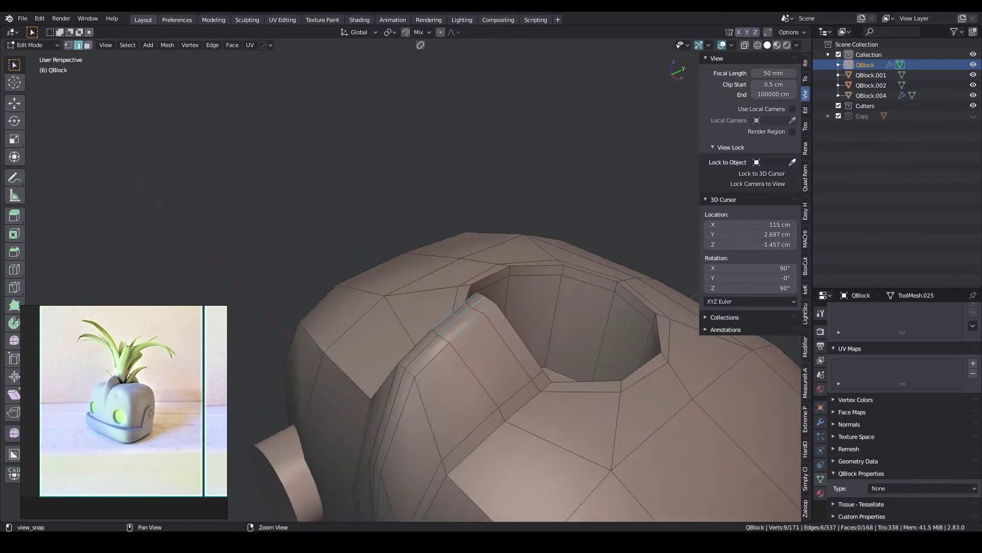
key(Tab)
mouse_move(440, 358)
middle_down()
mouse_move(440, 421)
mouse_move(412, 369)
middle_up()
key(Tab)
- Isolate the head in Local view and knife-cut a line down its back
key(f)
key(Tab)
key(Tab)
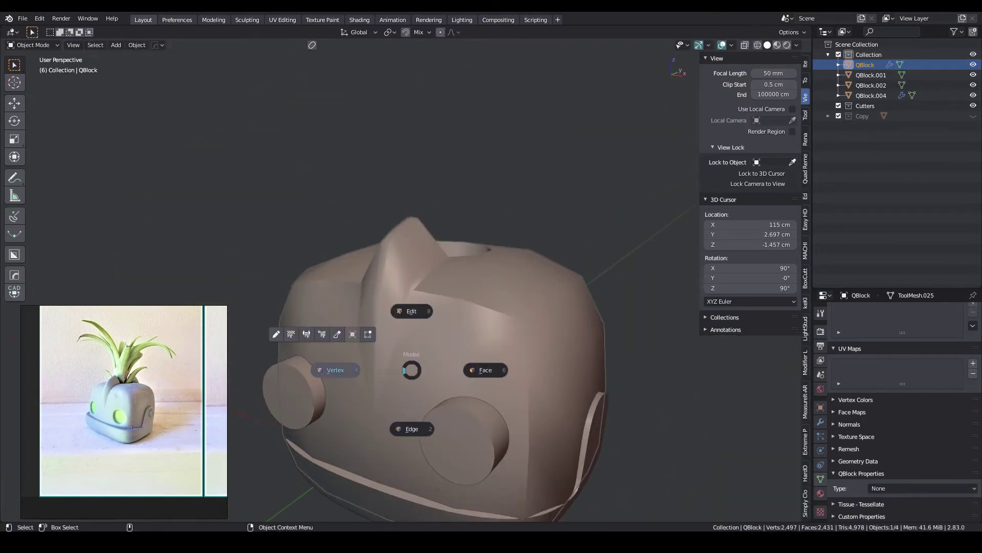
click(335, 369)
middle_drag(335, 370, 358, 358)
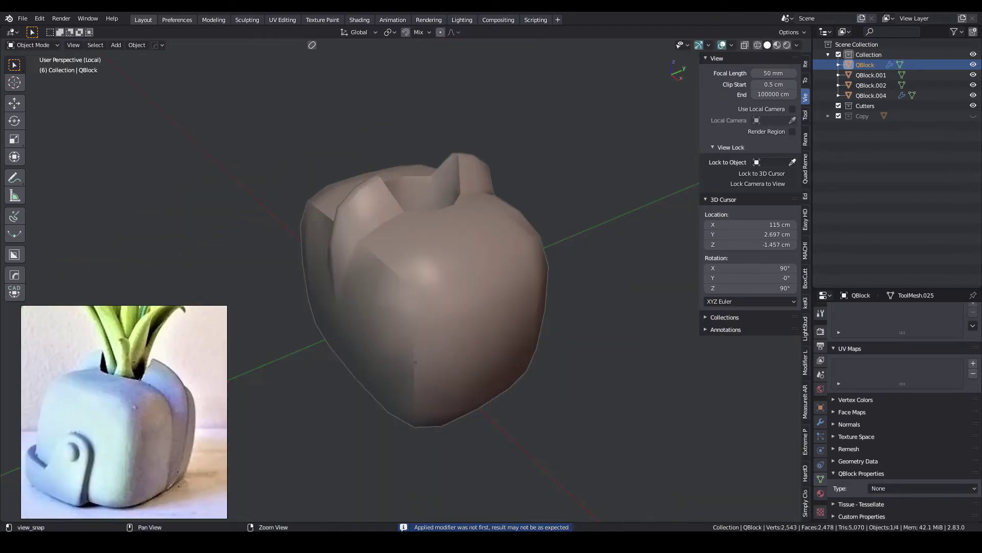
scroll(415, 361, up, 3)
key(Tab)
middle_drag(415, 362, 424, 499)
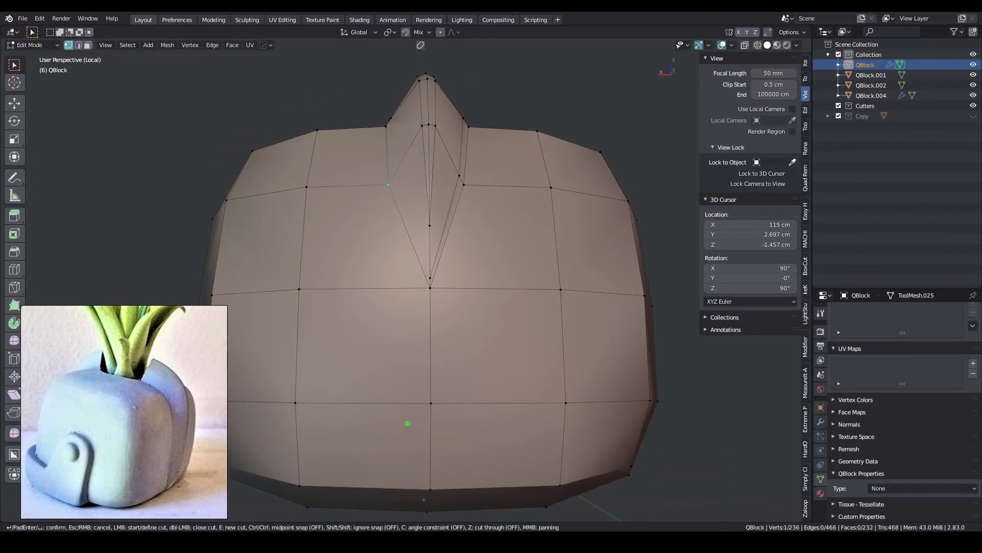
key(Return)
middle_drag(424, 498, 435, 440)
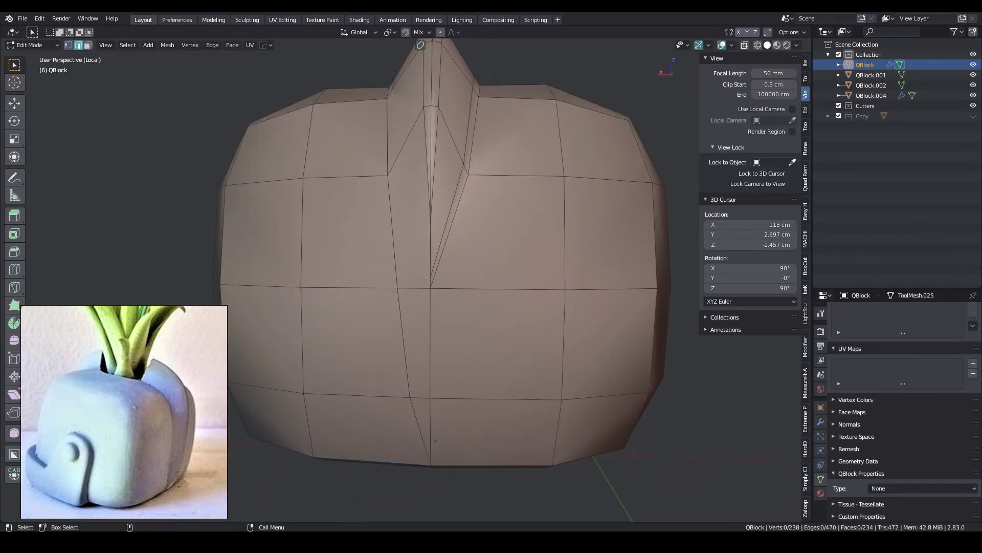
- Cut across the back, merge the edge into one vertex, and edge-slide the new edge -0.321
key(k)
click(415, 385)
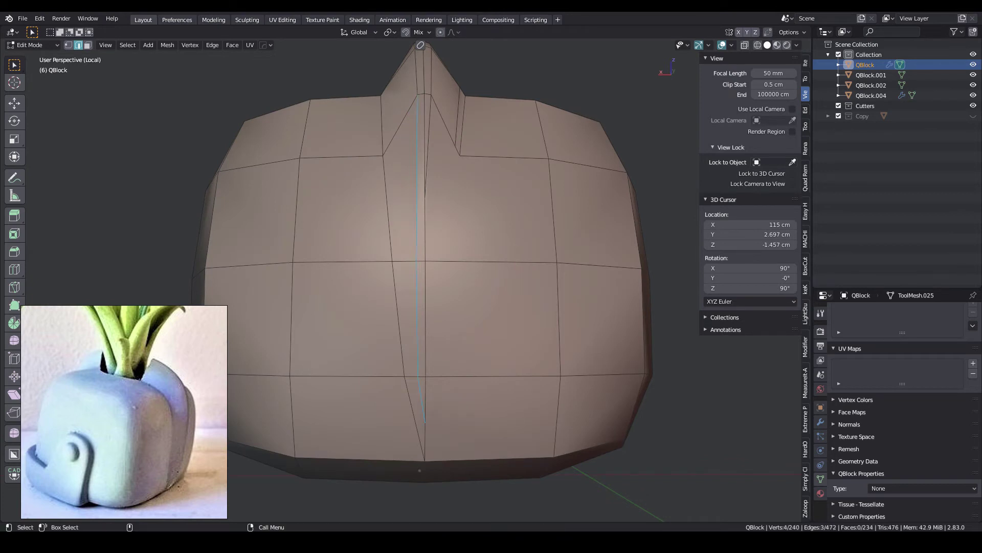
key(m)
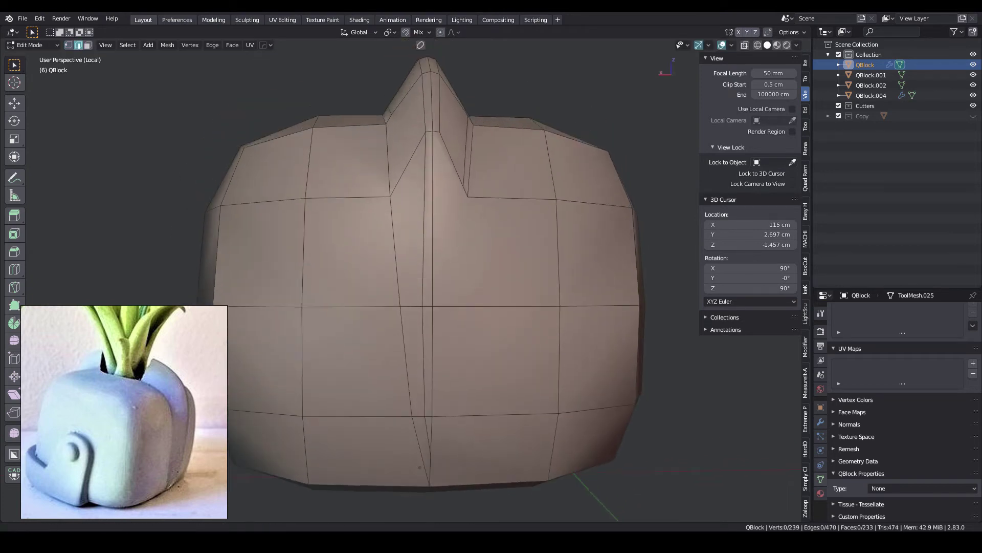
key(ctrl+KP_1)
key(KP_Decimal)
key(g)
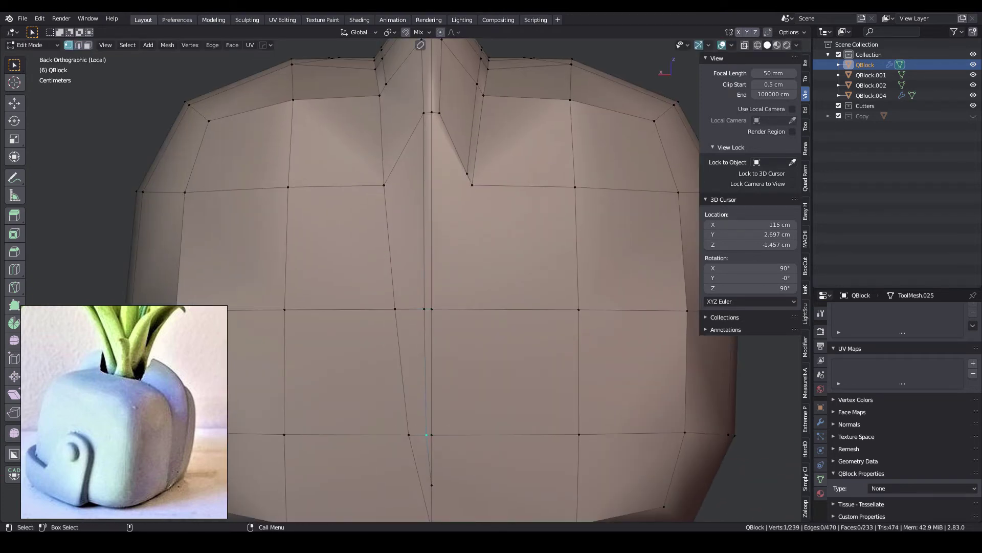
scroll(425, 308, down, 5)
mouse_move(425, 307)
middle_down()
mouse_move(425, 297)
mouse_move(389, 307)
mouse_move(404, 307)
middle_up()
key(g)
key(g)
key(Return)
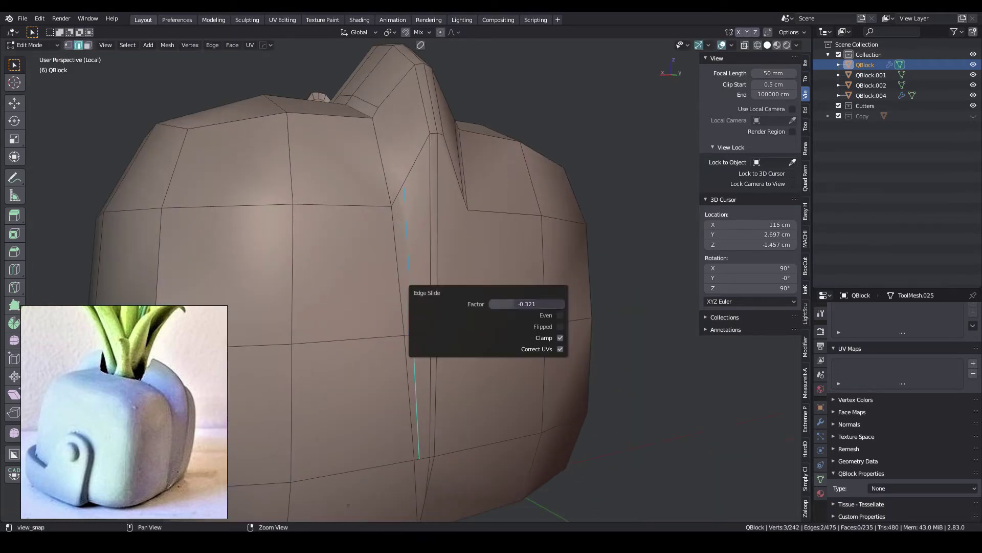
- In Back Orthographic view, join the vertices with an edge and move a vertex along X
key(ctrl+KP_1)
key(j)
click(412, 311)
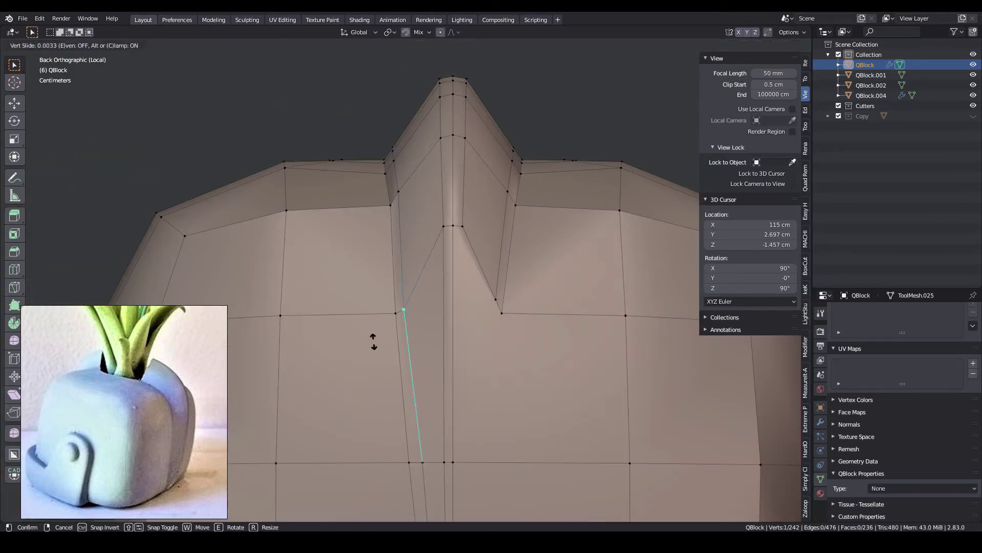
key(g)
key(x)
key(Return)
scroll(440, 352, up, 2)
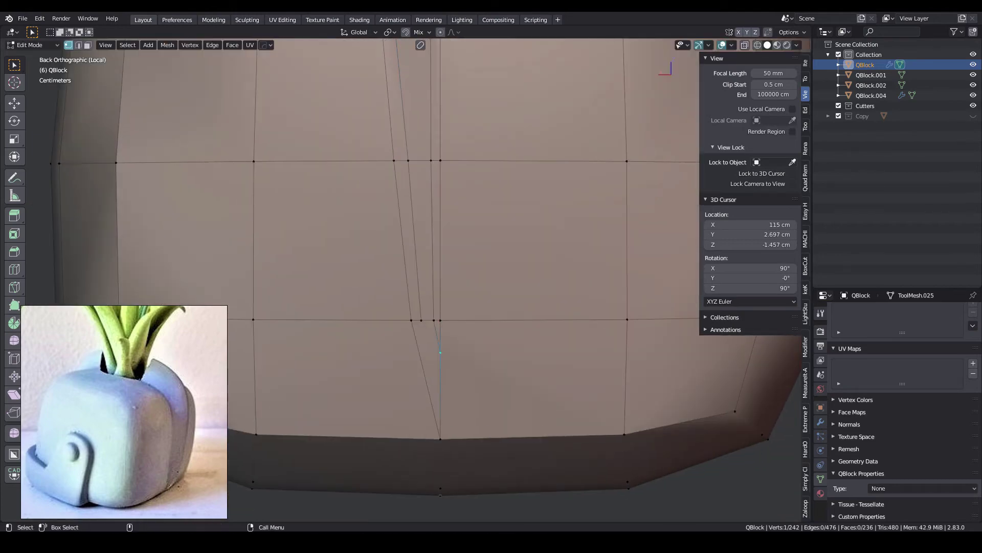
scroll(440, 307, down, 3)
key(ctrl+KP_3)
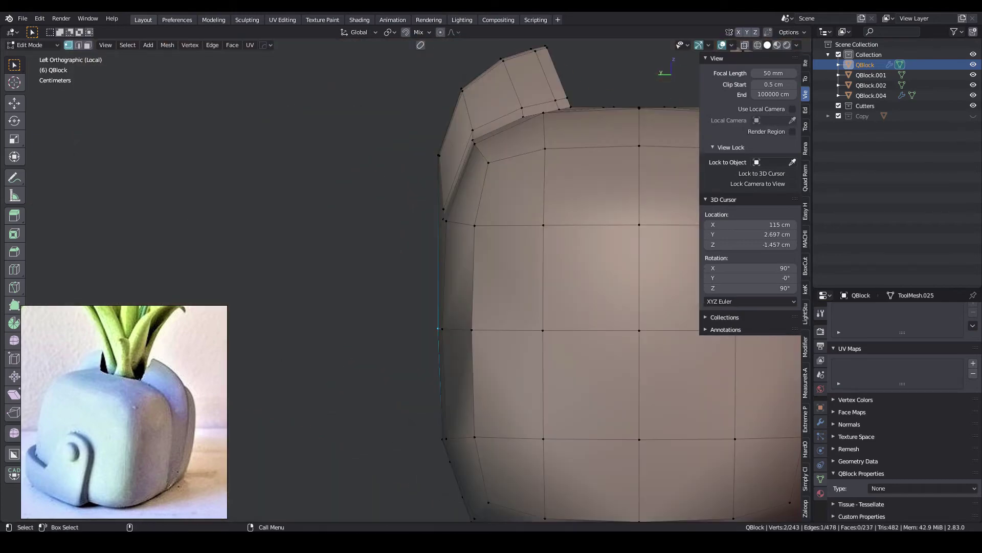
key(Return)
- Add another side vertex to the selection, then exit Local view to see the whole head
scroll(462, 205, down, 3)
scroll(462, 102, up, 3)
shift+click(462, 91)
shift+middle_drag(562, 231, 559, 330)
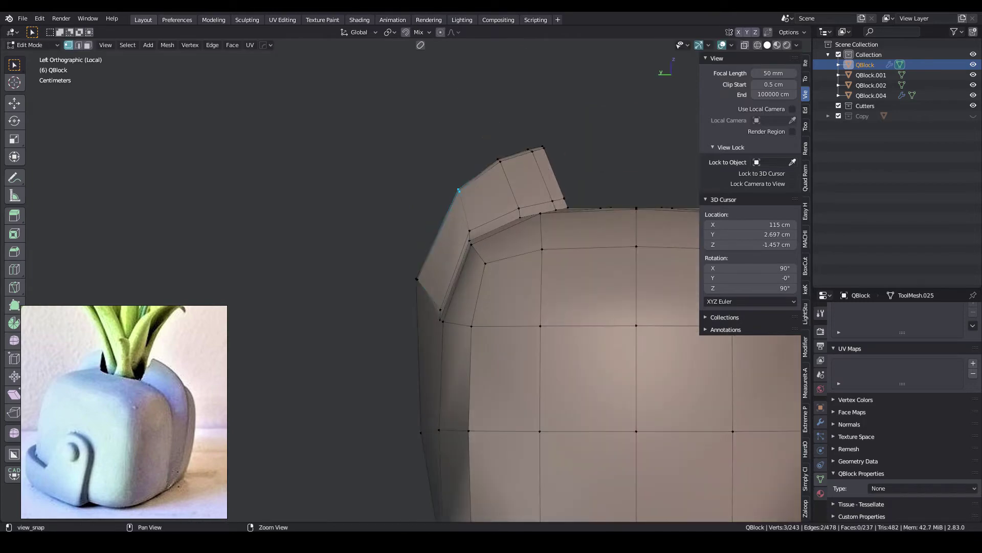
middle_drag(491, 276, 512, 287)
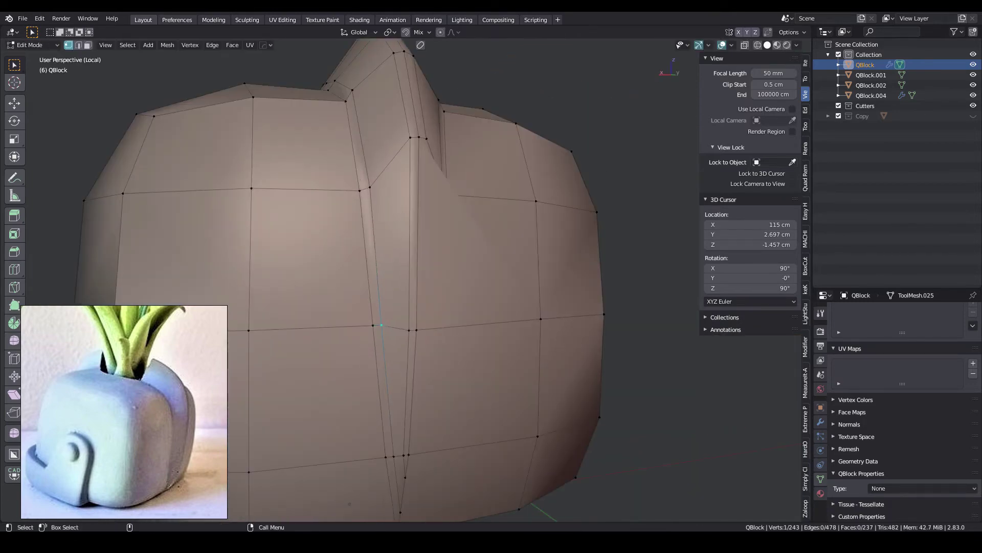
key(KP_Divide)
middle_drag(359, 277, 460, 307)
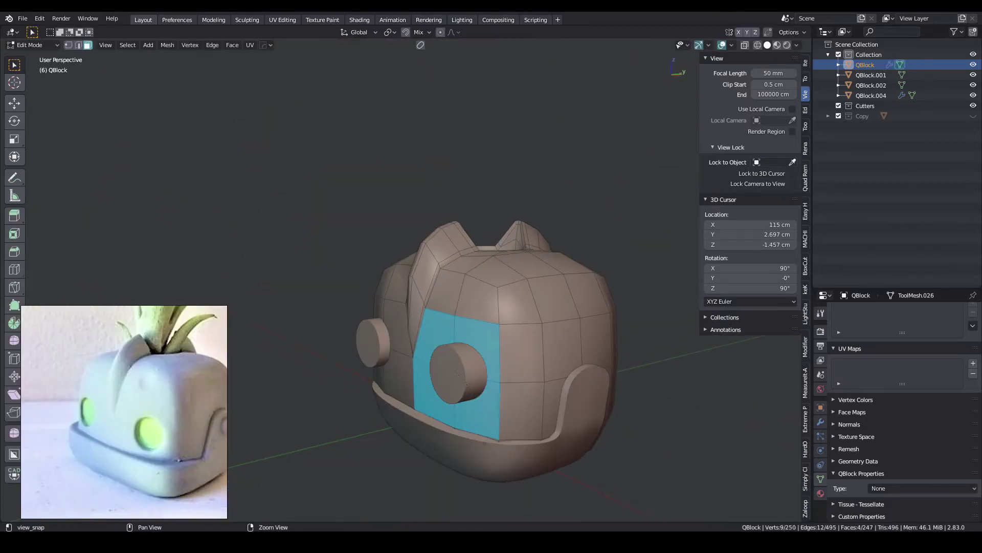
- Push the eye-disk faces inward to recess the eye sockets into the head
key(KP_1)
key(g)
middle_drag(358, 358, 470, 406)
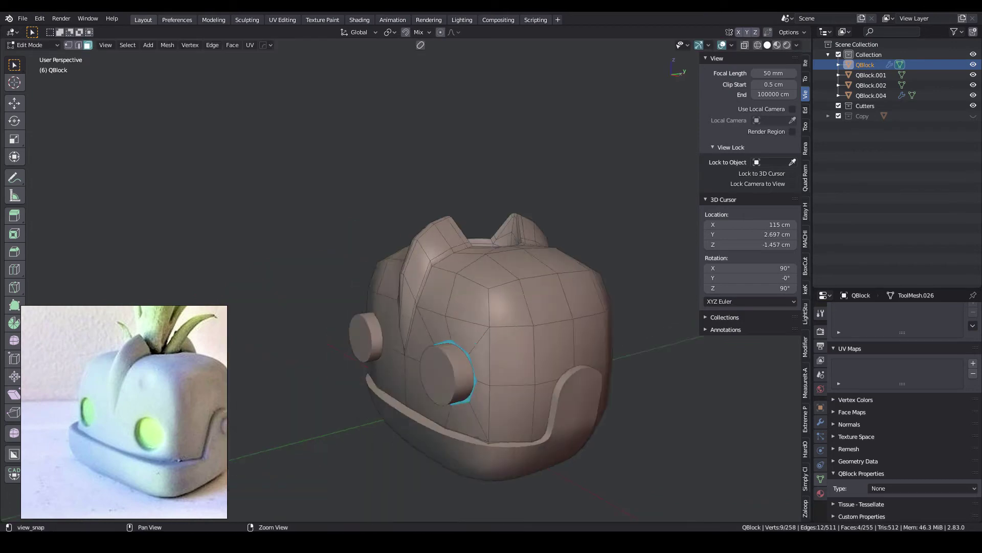
key(KP_Divide)
- Bevel the eye-socket rim edges and inset the selected side face
key(2)
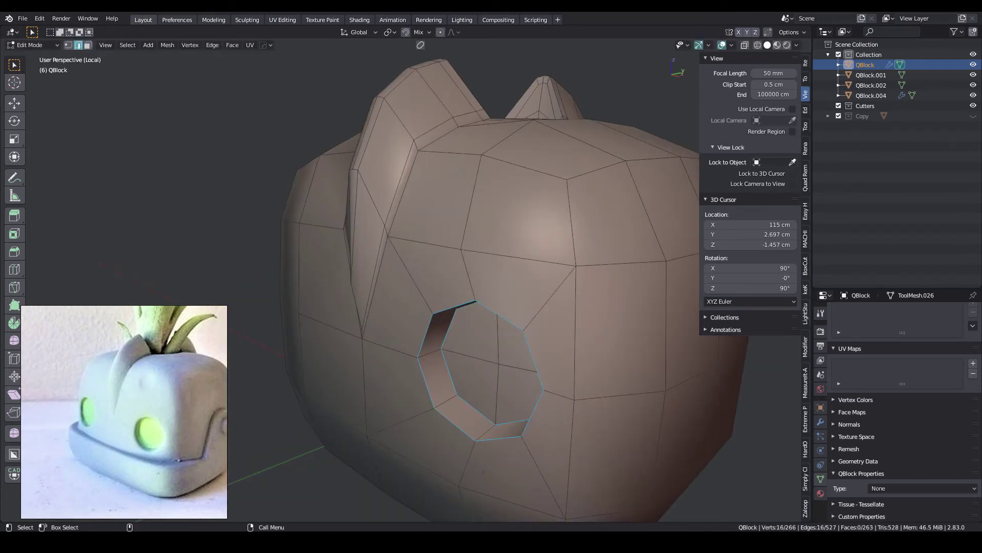
key(ctrl+b)
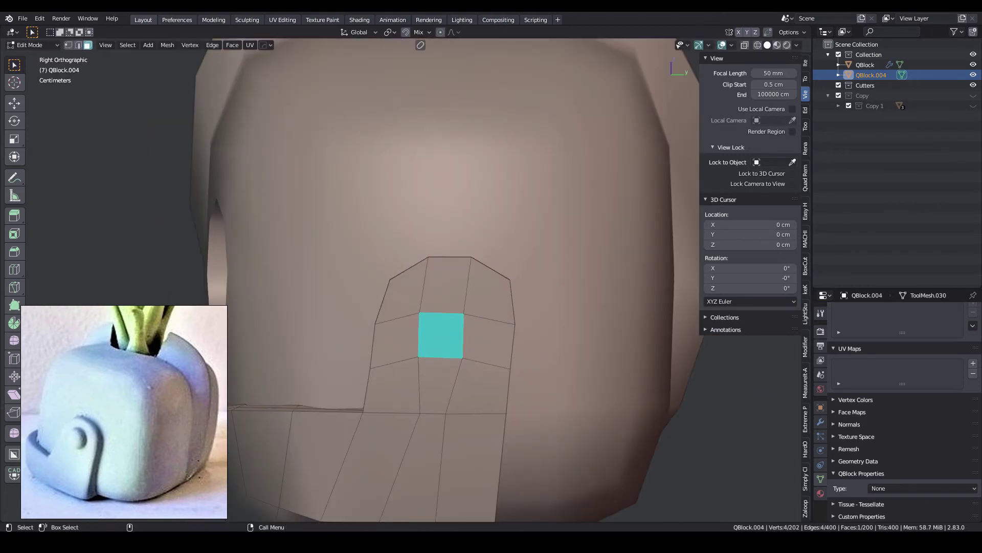
middle_drag(410, 409, 429, 427)
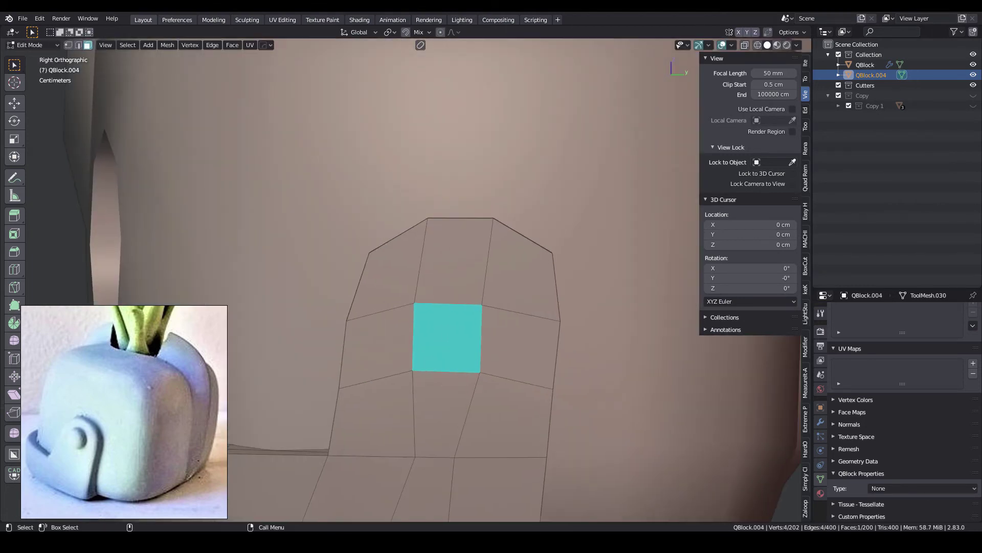
key(i)
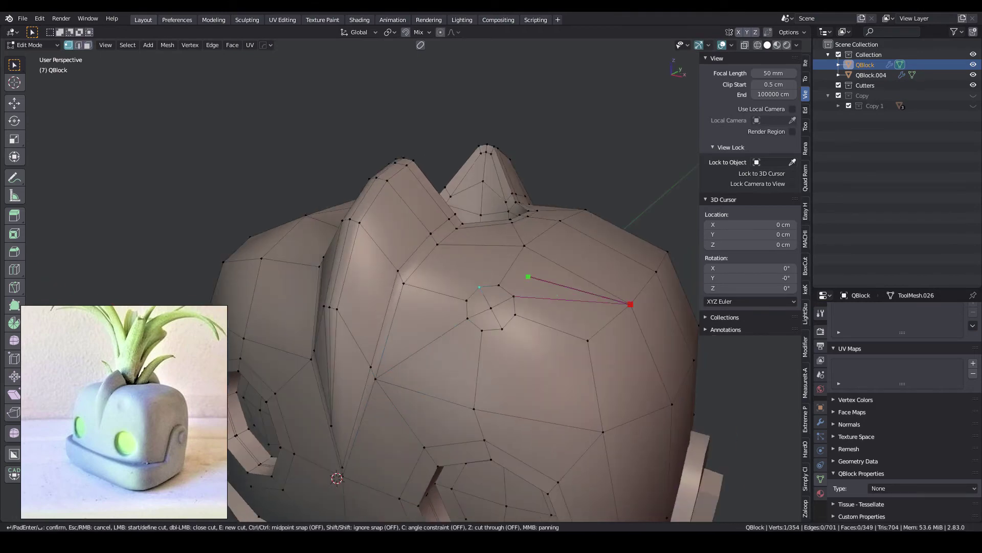
- Inset the top octagon face and apply Inflate smoothing to form a rounded bump
click(491, 289)
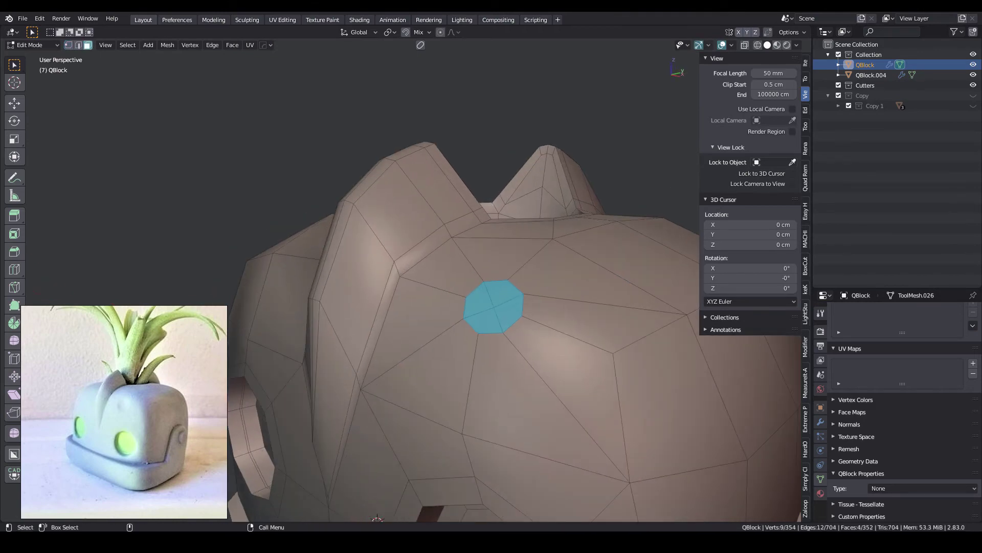
key(i)
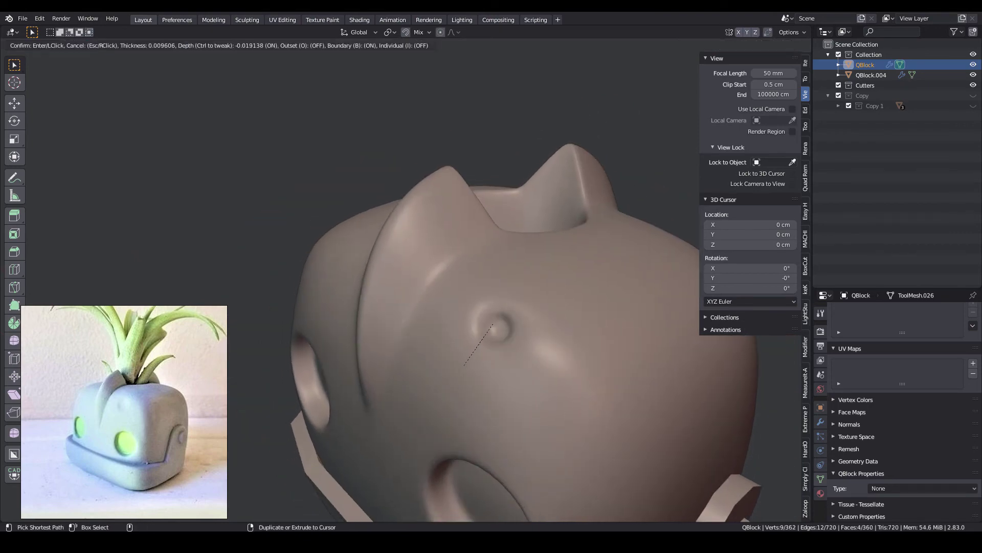
click(529, 355)
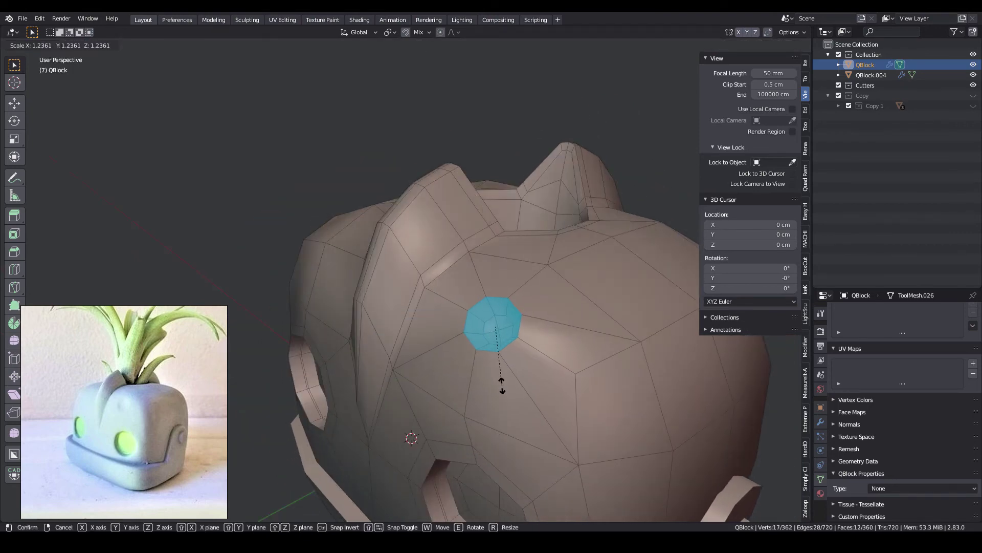
middle_drag(469, 371, 508, 287)
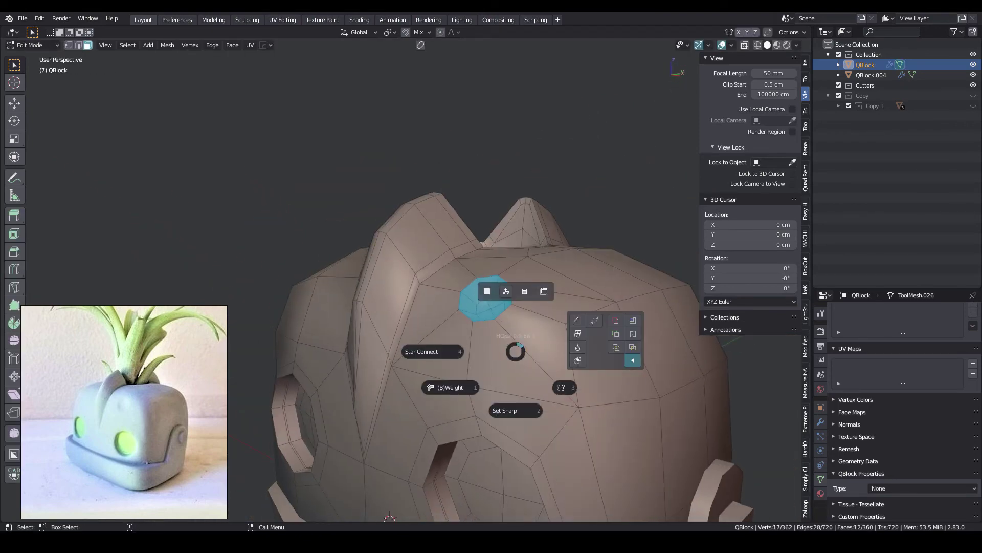
click(530, 355)
key(F9)
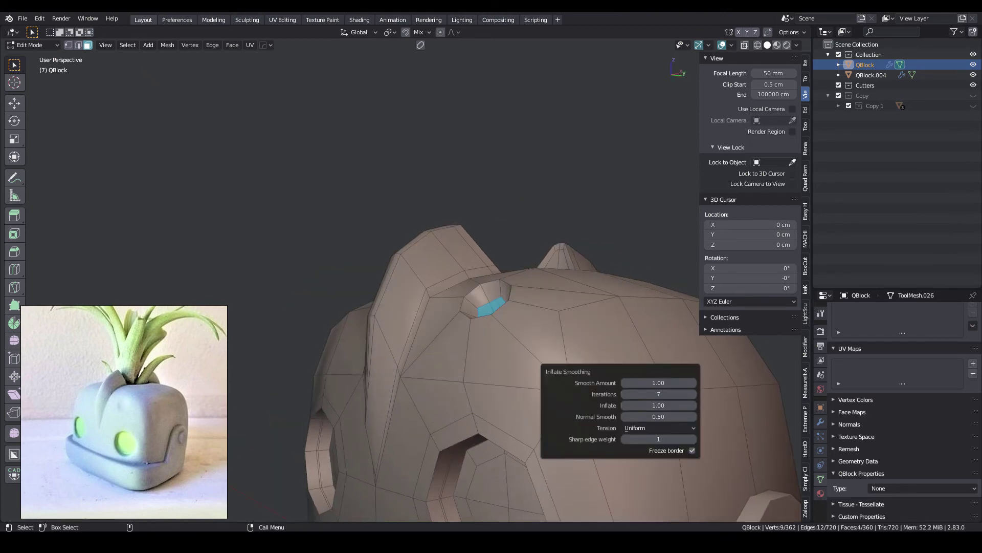
- Return to Object Mode and add a Force field to the scene
scroll(504, 307, up, 2)
key(ctrl+Tab)
click(503, 307)
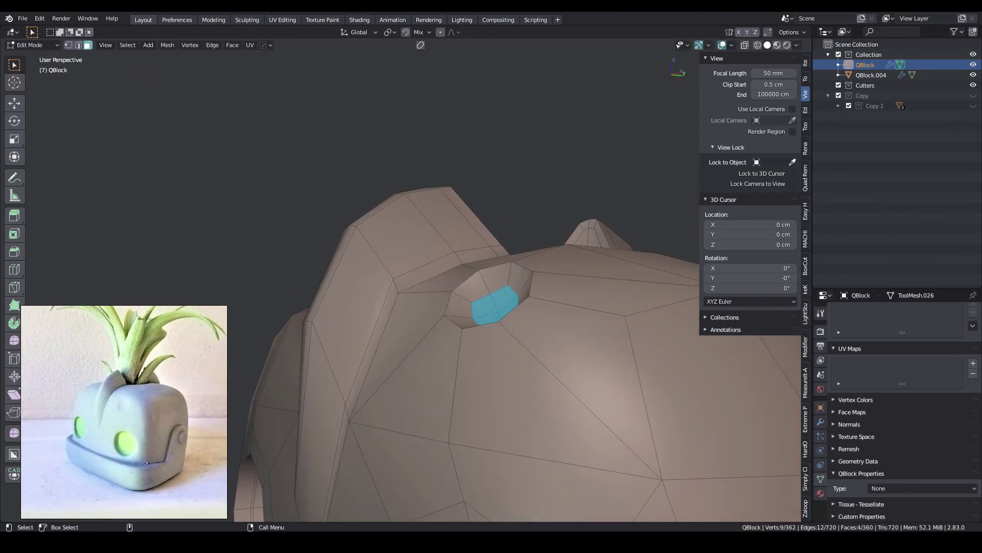
scroll(503, 307, up, 2)
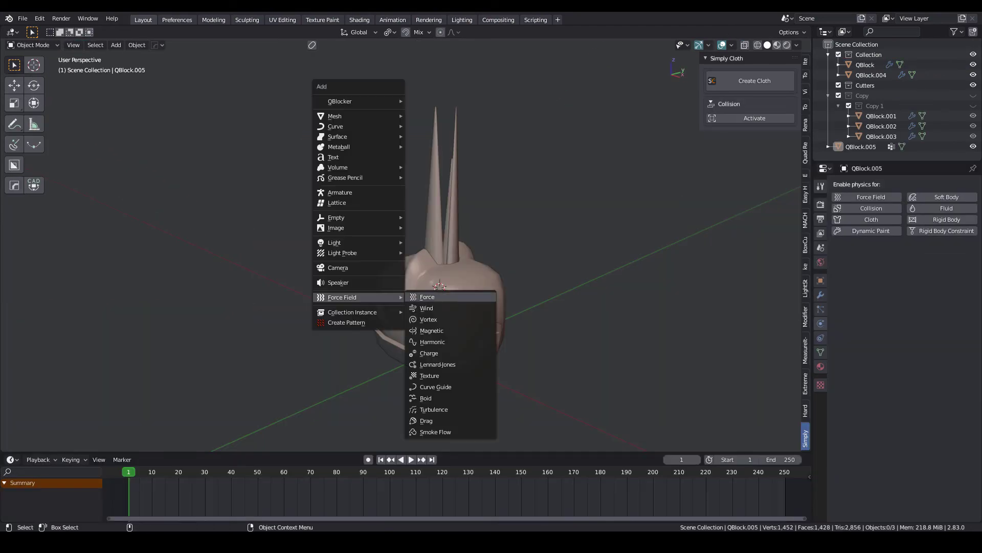
click(429, 297)
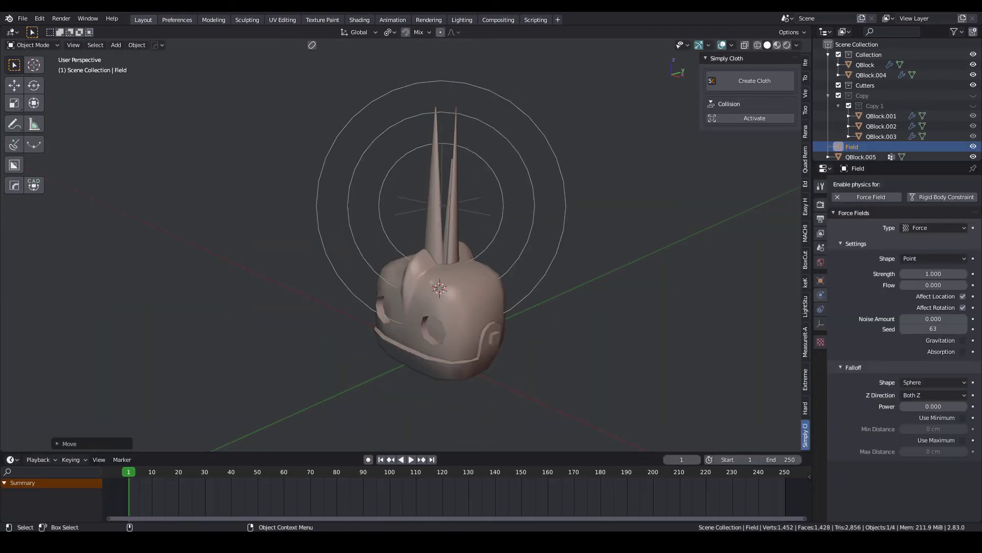
- Enable Internal Springs and Pressure in the leaf object's Cloth physics
mouse_move(430, 298)
alt+middle_down()
mouse_move(430, 231)
mouse_move(460, 195)
alt+middle_up()
click(861, 157)
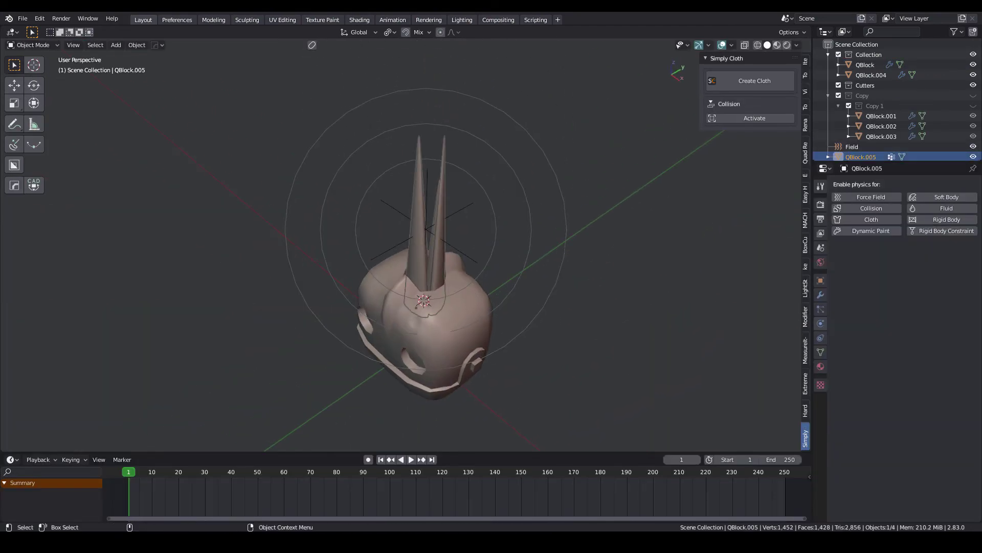
scroll(850, 370, down, 5)
click(850, 371)
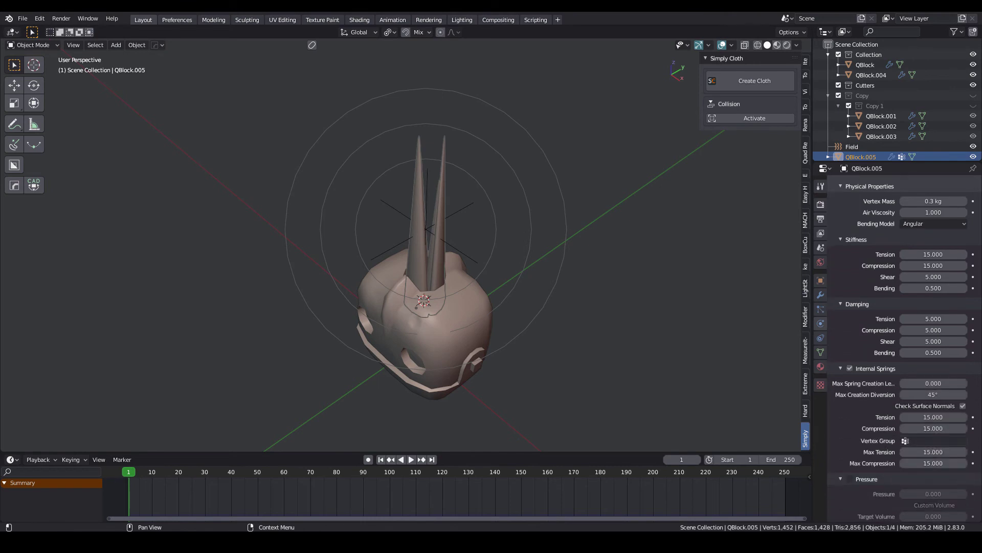
scroll(850, 397, down, 4)
click(850, 397)
scroll(932, 414, down, 1)
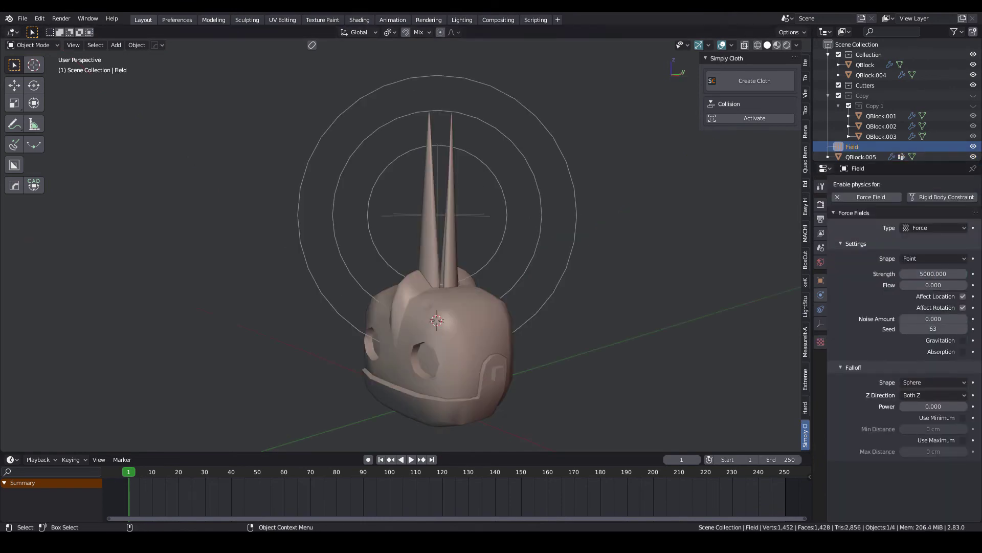
- Hide viewport overlays and play the cloth simulation to watch the leaves curl
key(shift+alt+z)
key(space)
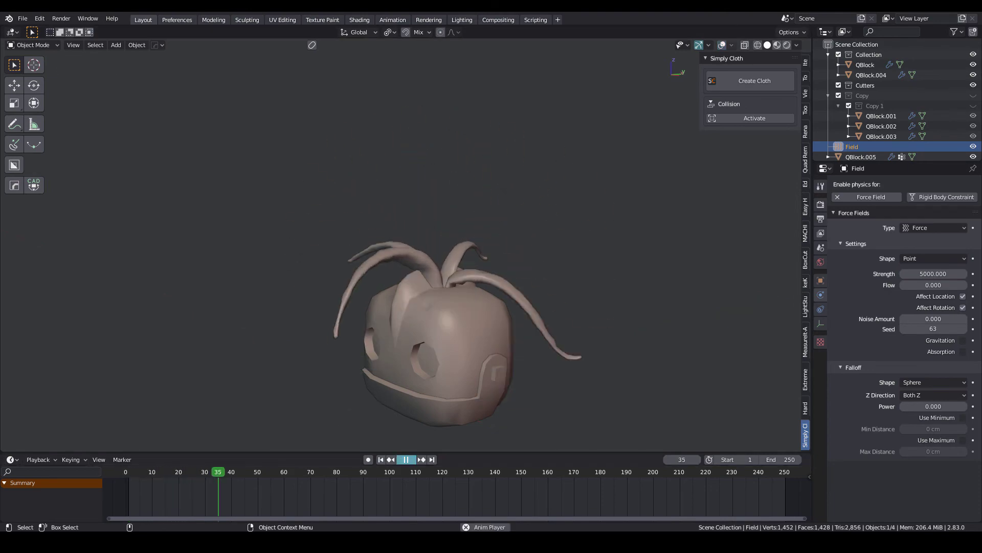
middle_drag(440, 307, 461, 307)
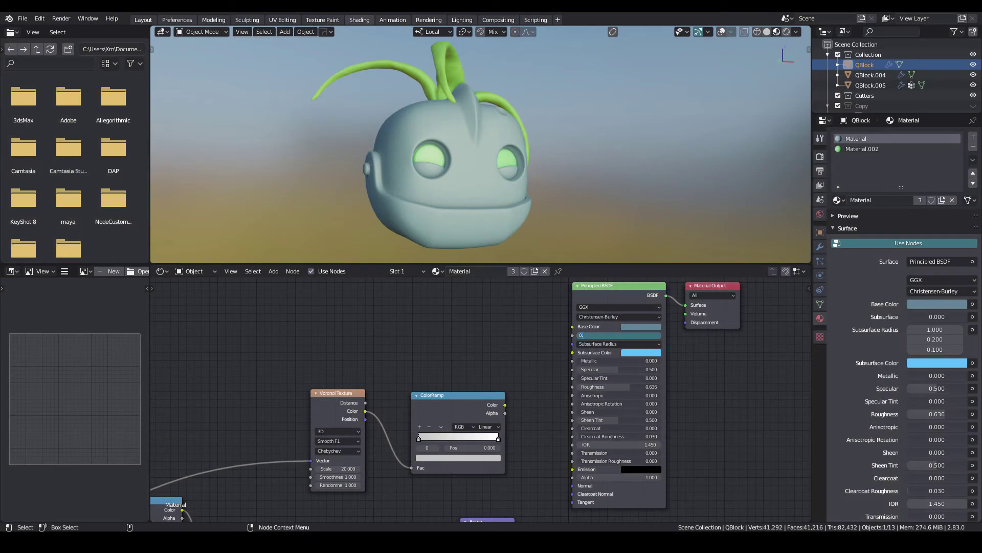
- Set Plastic_SSS subsurface to 0.2 and drive its roughness from the ColorRamp
text(2)
key(Return)
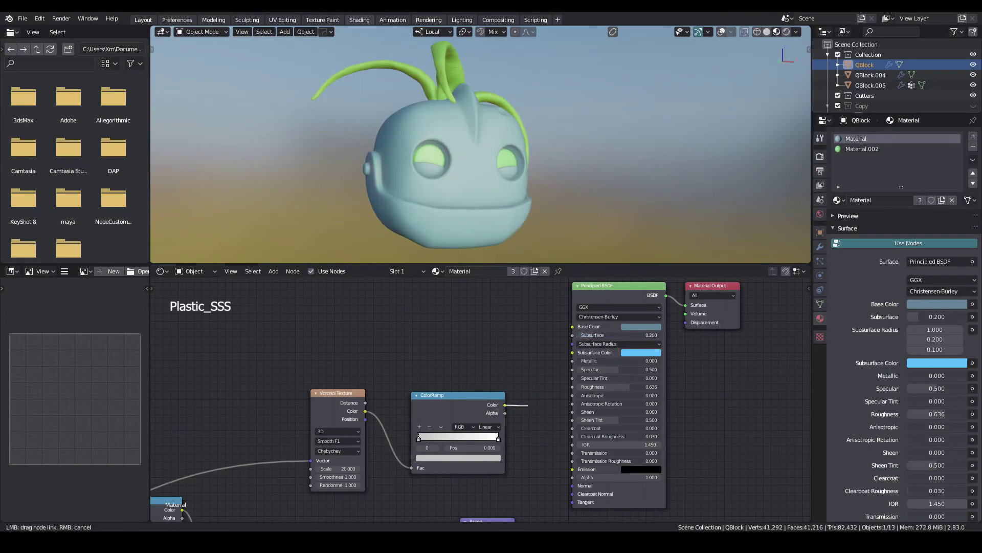
drag(572, 387, 572, 387)
middle_drag(573, 386, 569, 344)
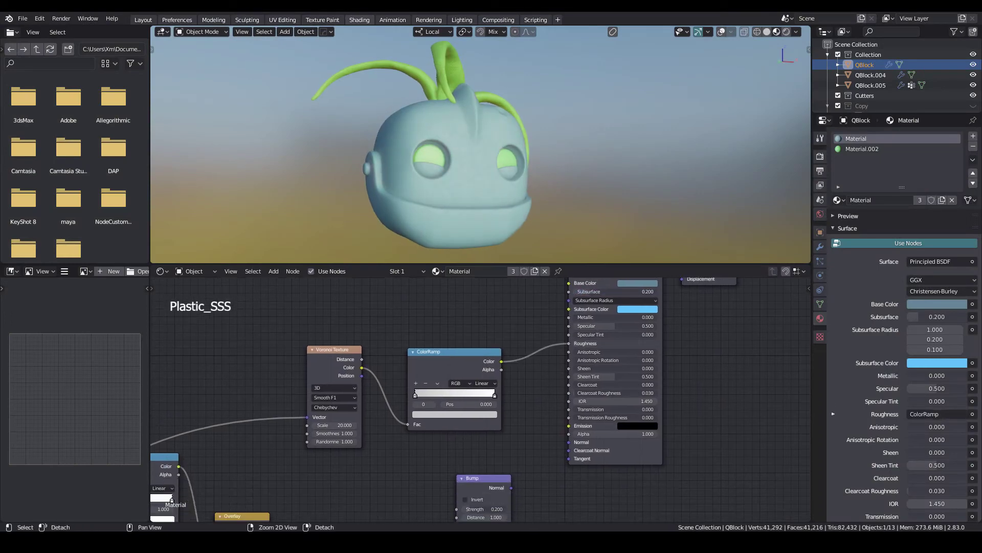
- On Plastic+emissive, link ramp to Roughness, Bump to Normal, and the emission Mix to Material Output
click(862, 149)
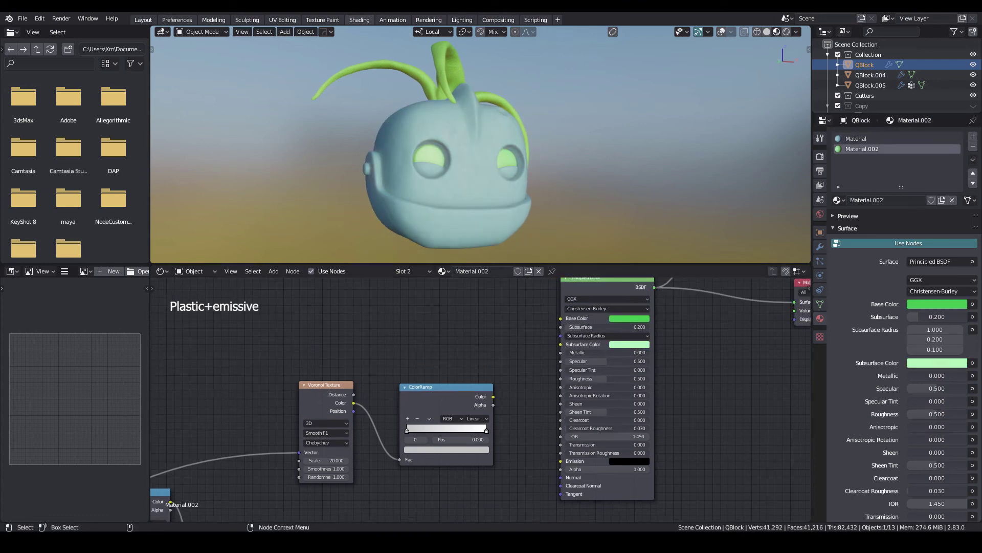
drag(550, 382, 561, 378)
middle_drag(560, 378, 570, 338)
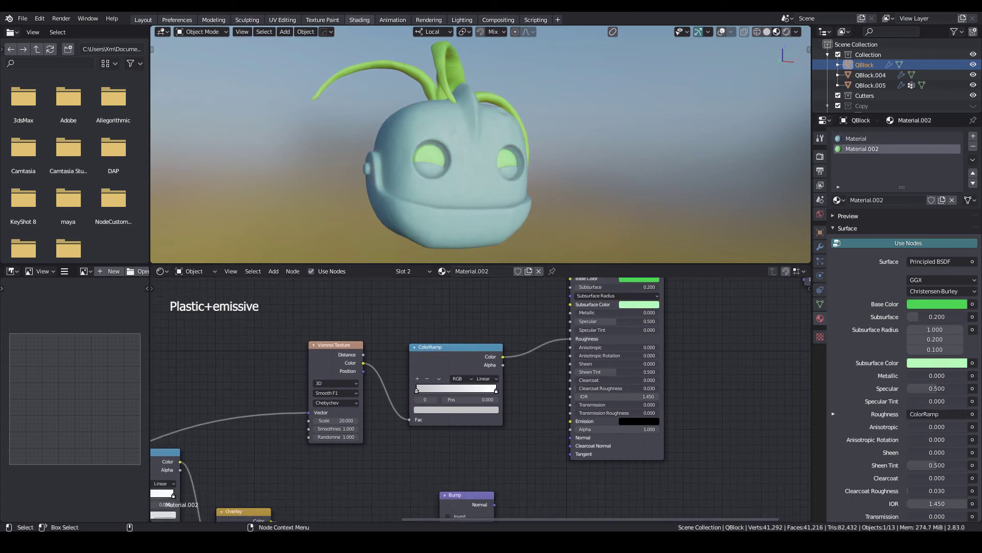
drag(551, 439, 571, 438)
middle_drag(563, 359, 476, 498)
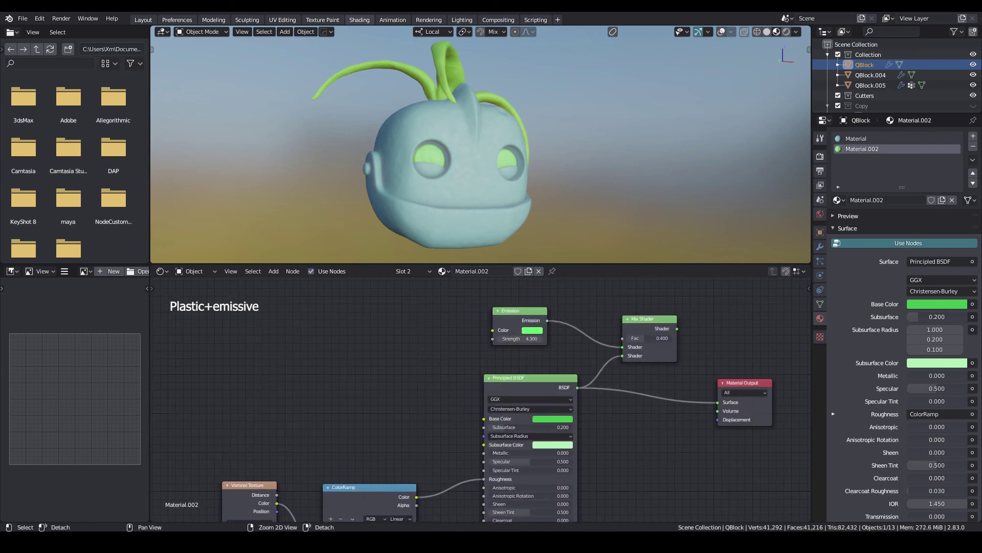
drag(677, 329, 718, 402)
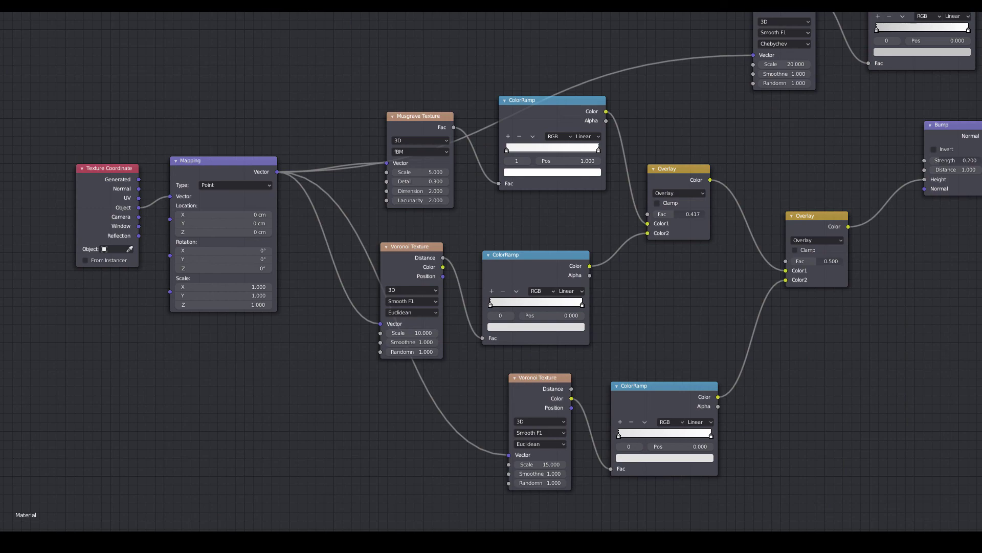
middle_drag(614, 153, 221, 413)
scroll(893, 92, up, 2)
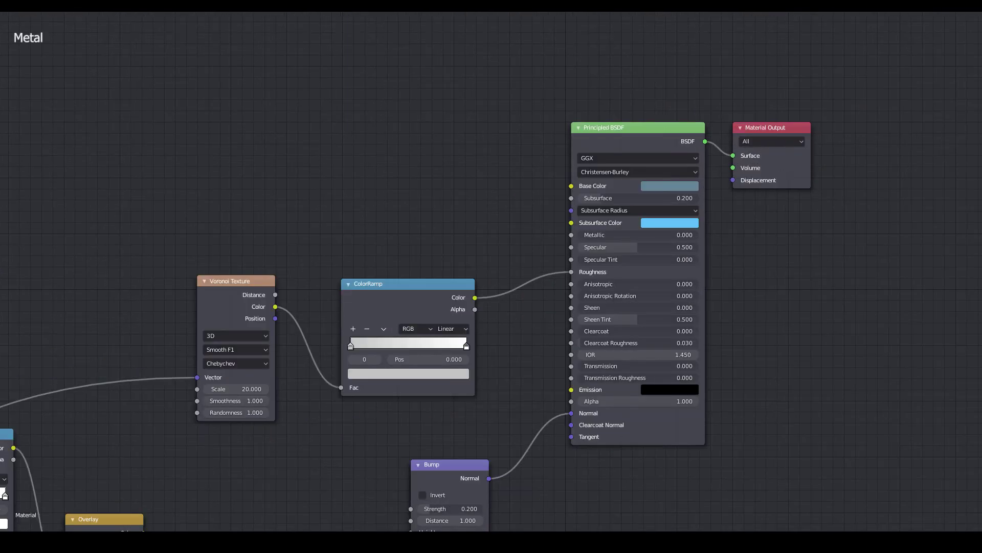